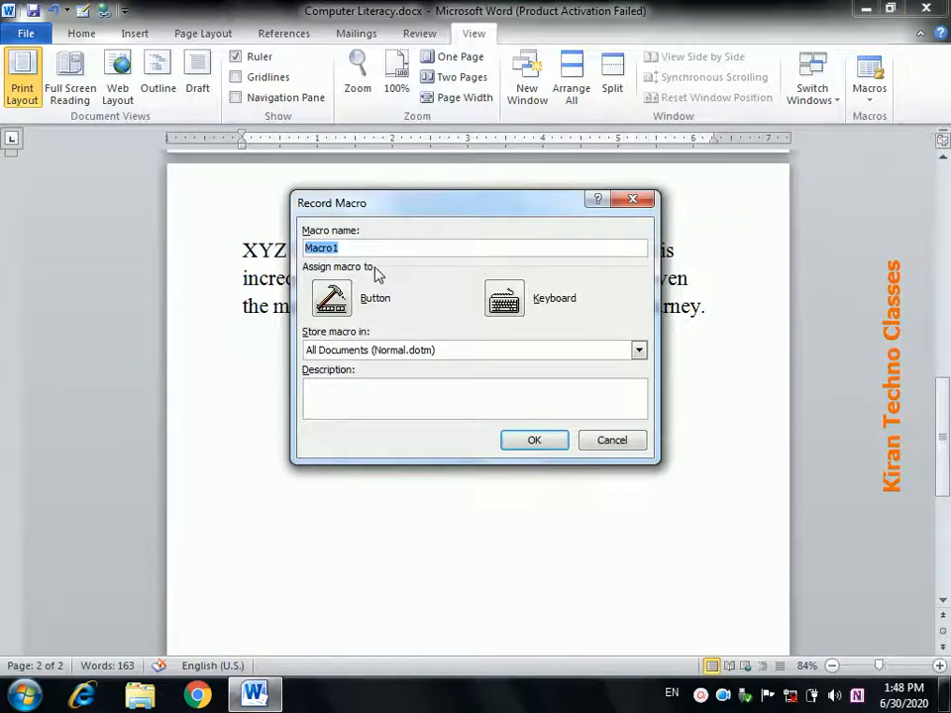
# - Start recording a new macro named Macro1
pyautogui.click(349, 249)
pyautogui.moveTo(344, 249); pyautogui.dragTo(307, 251)
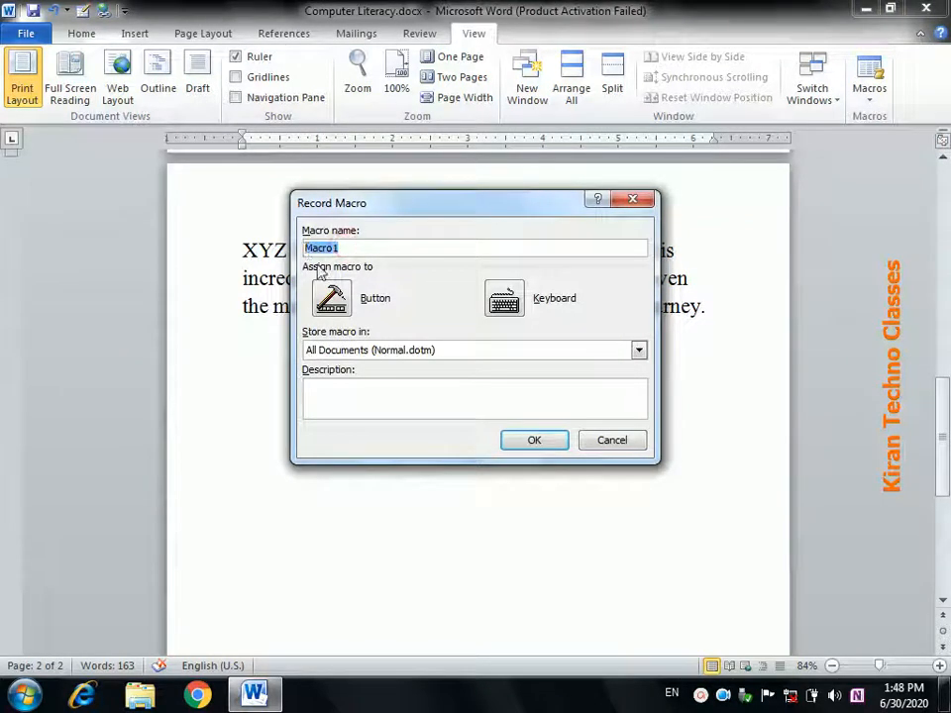
pyautogui.click(516, 442)
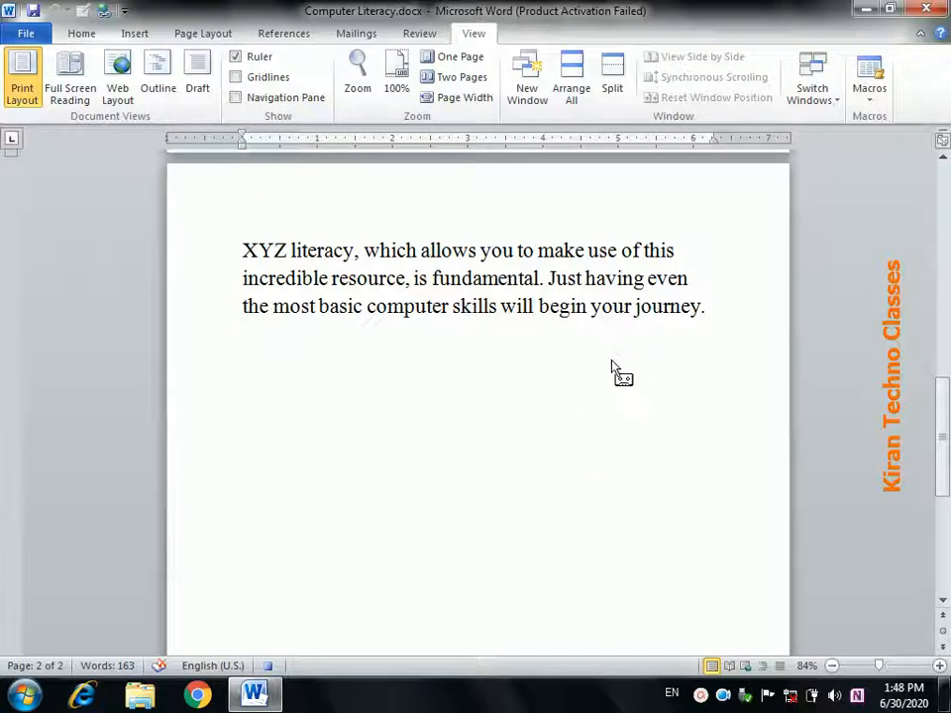
# - Move the caret to the end of the last paragraph on page 2, after 'journey.'
pyautogui.moveTo(705, 303); pyautogui.dragTo(684, 304)
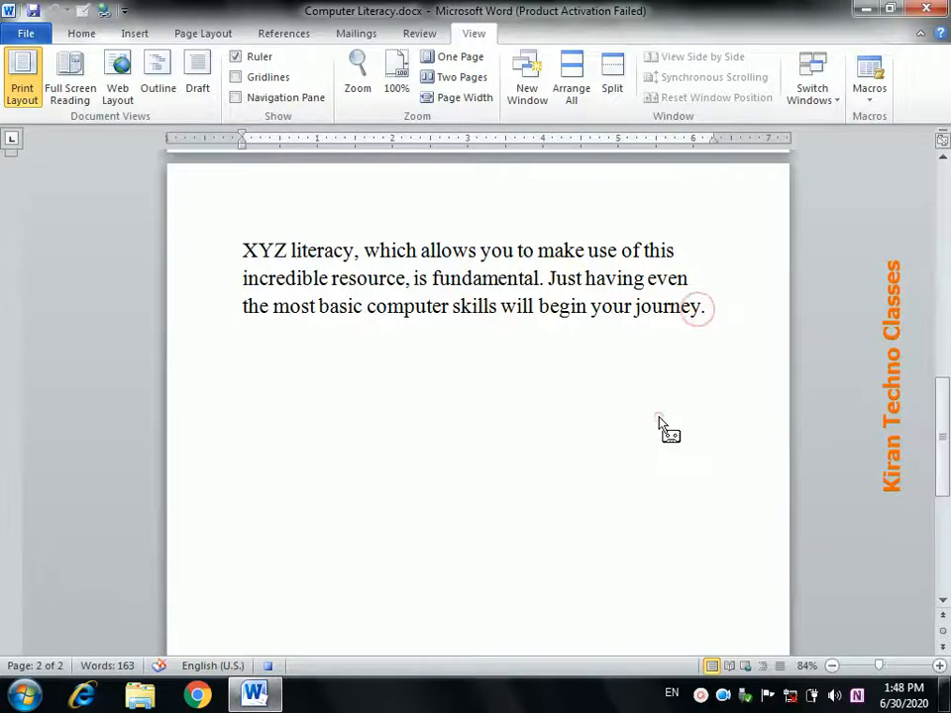
pyautogui.hotkey('ctrl', 'Home')
pyautogui.moveTo(942, 238); pyautogui.dragTo(942, 461)
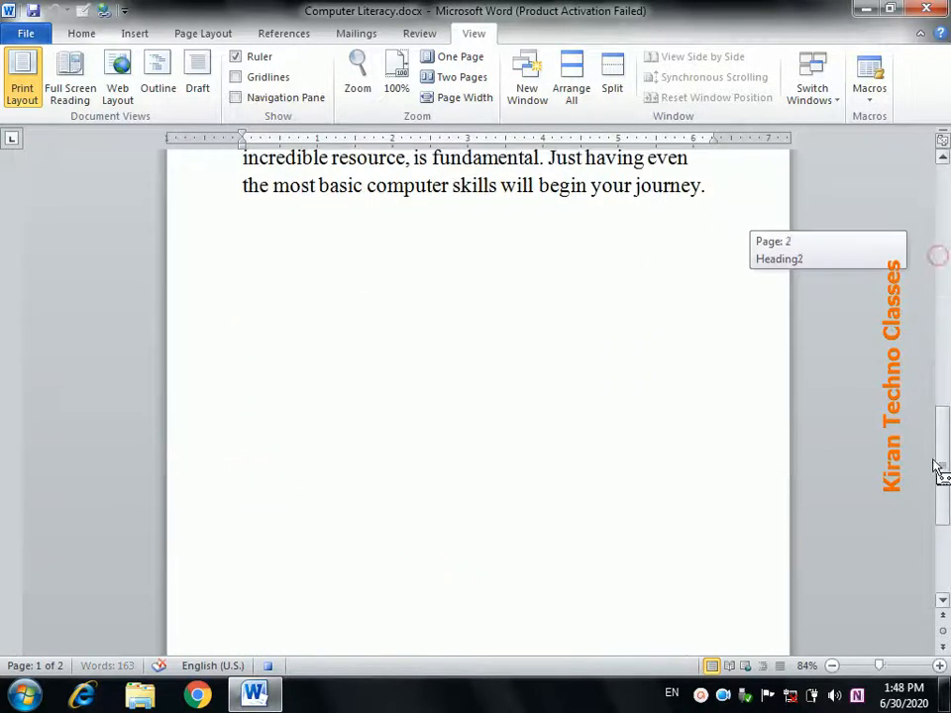
pyautogui.click(705, 197)
pyautogui.hotkey('ctrl', 'Home')
pyautogui.press('Down')
pyautogui.press('Down')
pyautogui.press('Down')
pyautogui.press('Down')
pyautogui.press('Down')
pyautogui.press('Down')
pyautogui.press('Down')
pyautogui.press('Down')
pyautogui.press('Down')
pyautogui.press('Down')
pyautogui.press('Down')
pyautogui.press('Down')
pyautogui.press('Down')
pyautogui.press('Down')
pyautogui.press('Down')
pyautogui.press('Down')
pyautogui.press('Down')
pyautogui.press('Down')
pyautogui.press('Down')
pyautogui.press('Down')
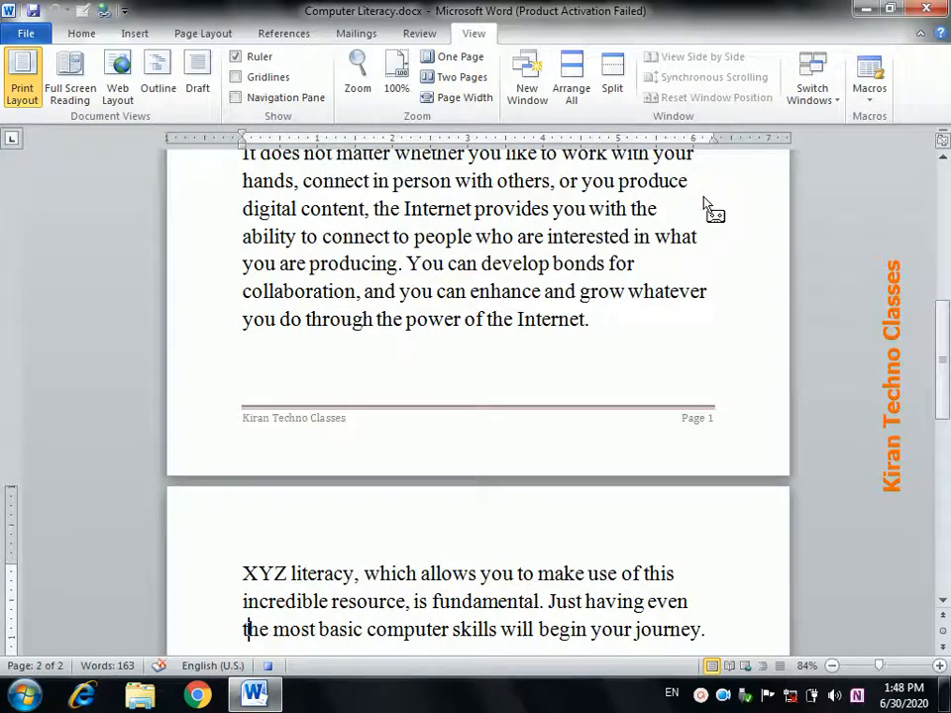
pyautogui.press('End')
# - Add tab-indented lines 'Managing Director' and 'Kiran Techno Classes' below that paragraph
pyautogui.press('Return')
pyautogui.press('Return')
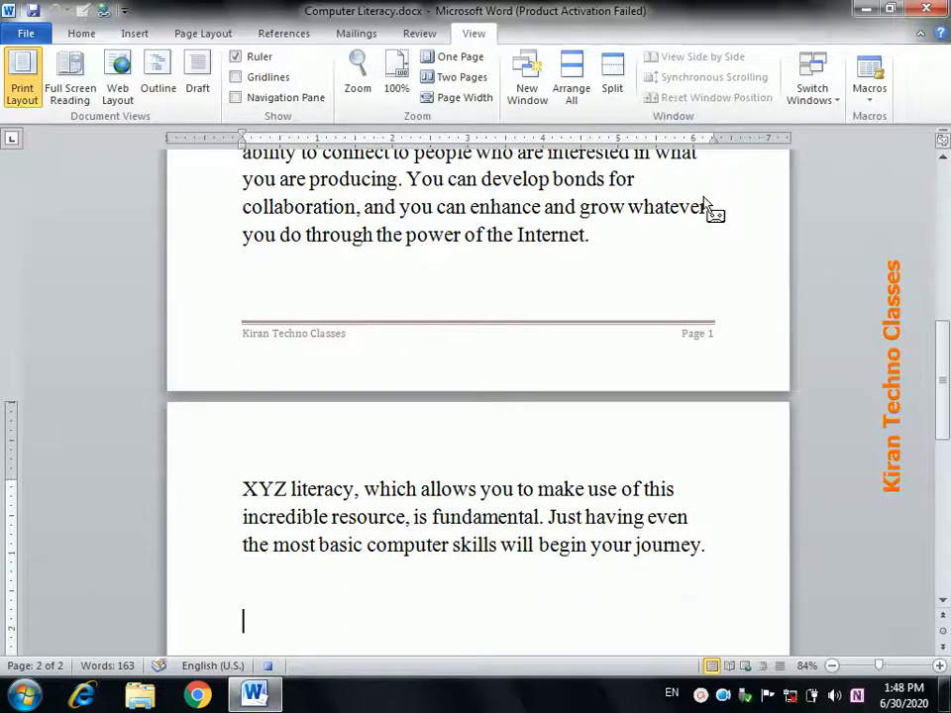
pyautogui.press('Tab')
pyautogui.press('Tab')
pyautogui.press('Tab')
pyautogui.press('Tab')
pyautogui.press('Tab')
pyautogui.press('Tab')
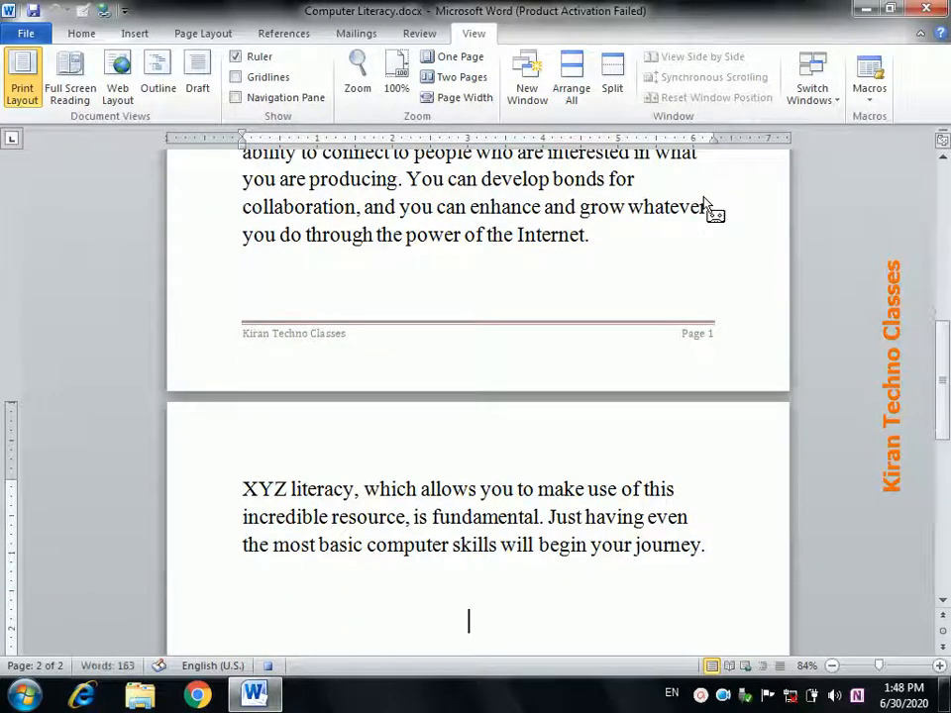
pyautogui.write('Manag')
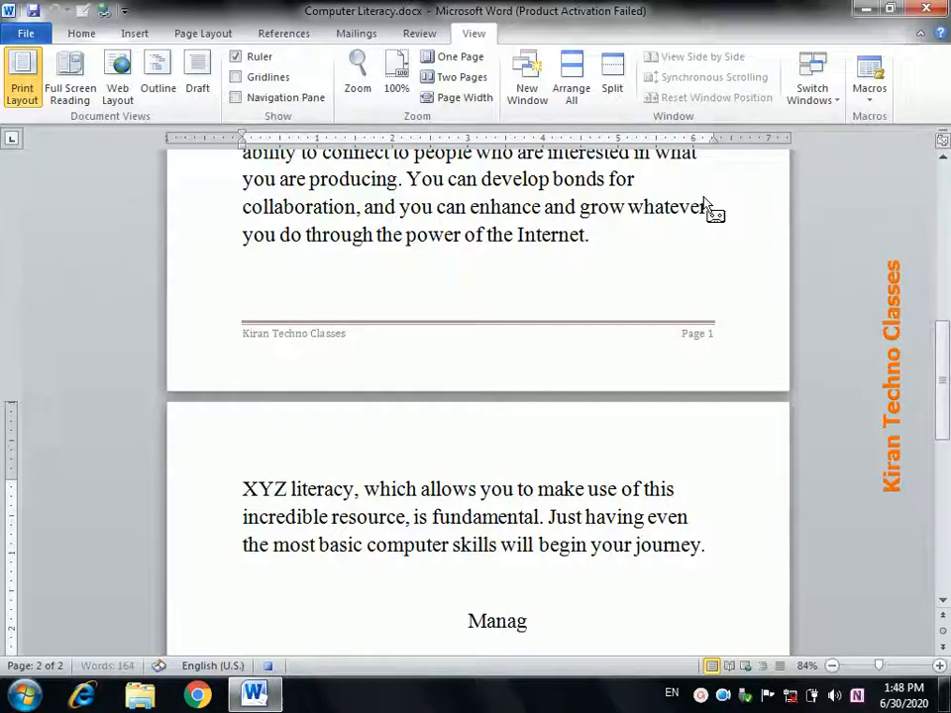
pyautogui.write('ing')
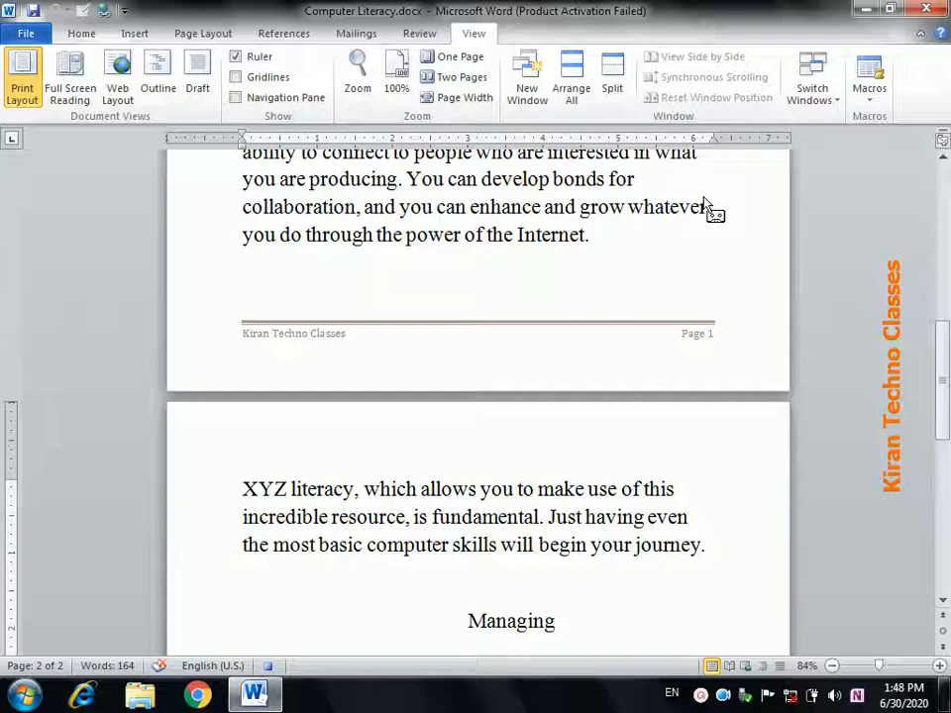
pyautogui.write(' Directo')
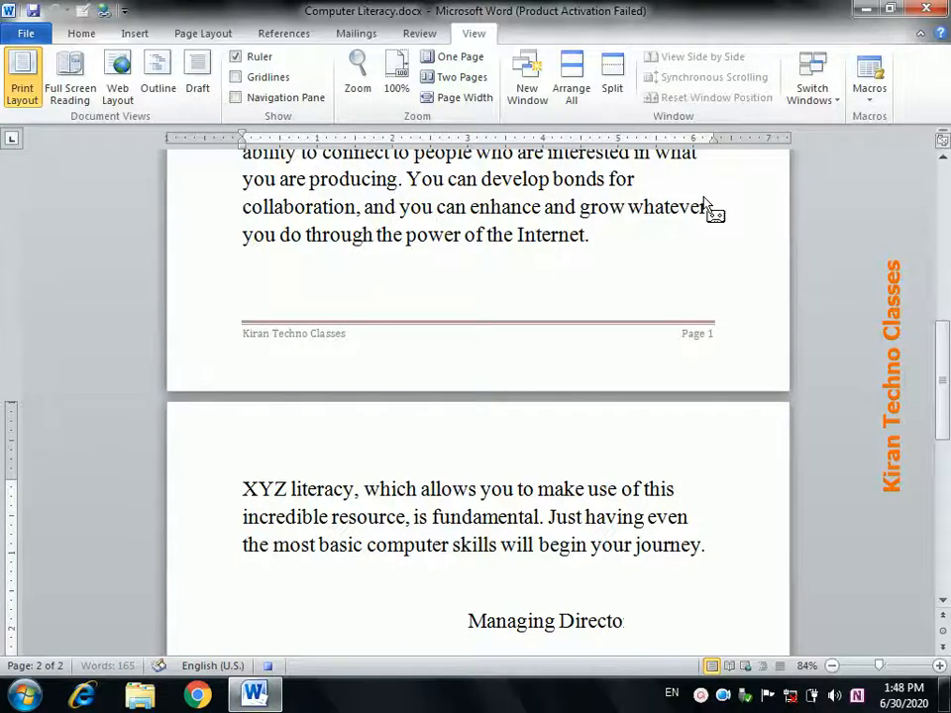
pyautogui.write('r')
pyautogui.press('Return')
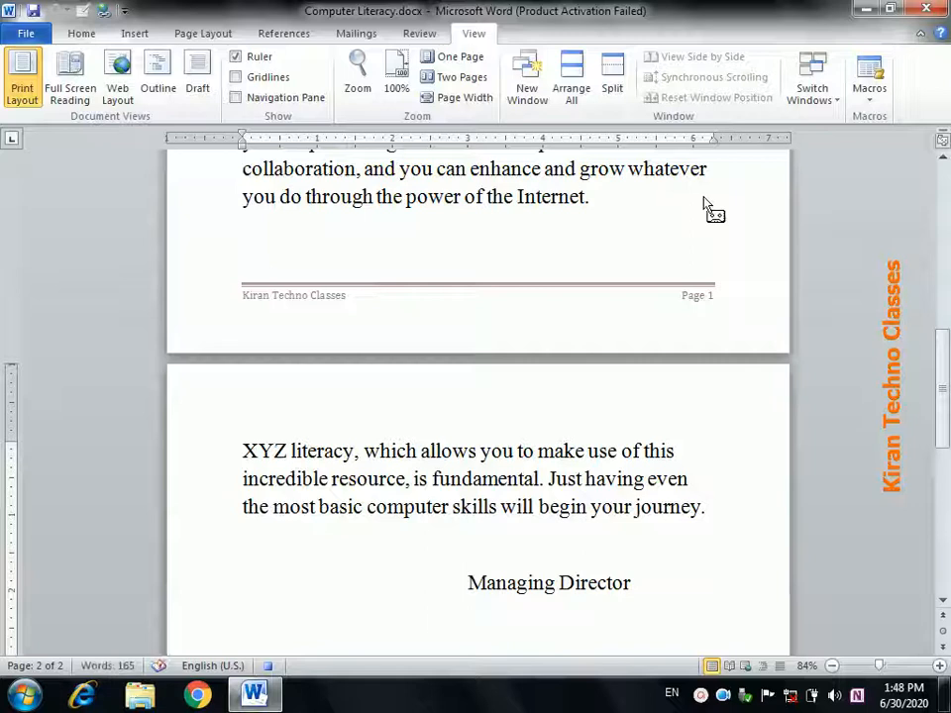
pyautogui.write('Kiran Techno Classes')
pyautogui.press('Return')
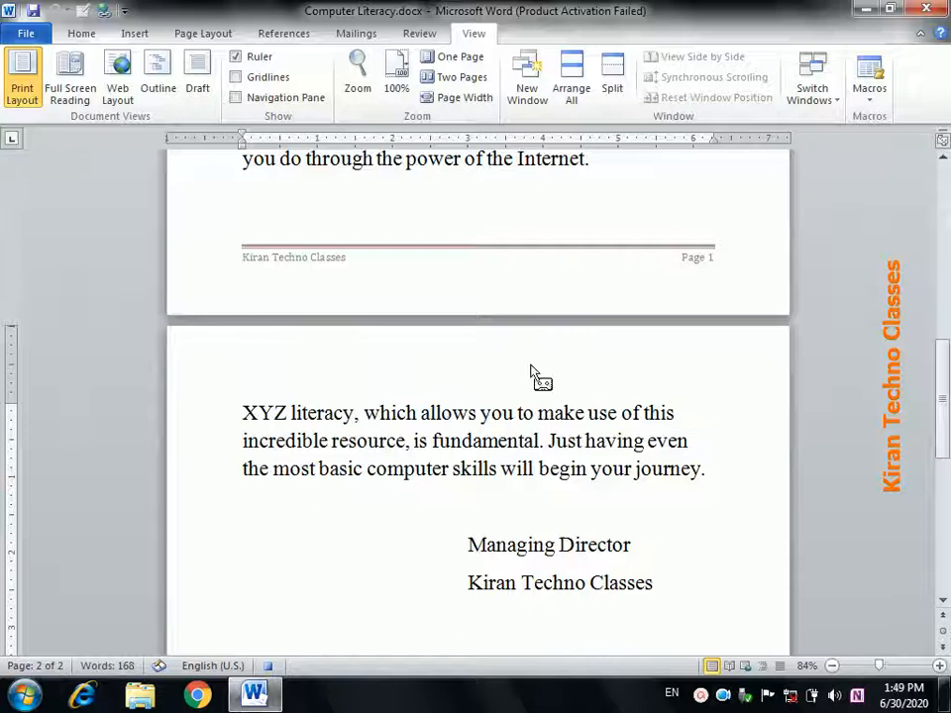
# - Insert the date in the June 30, 2020 format under the signature lines
pyautogui.click(129, 36)
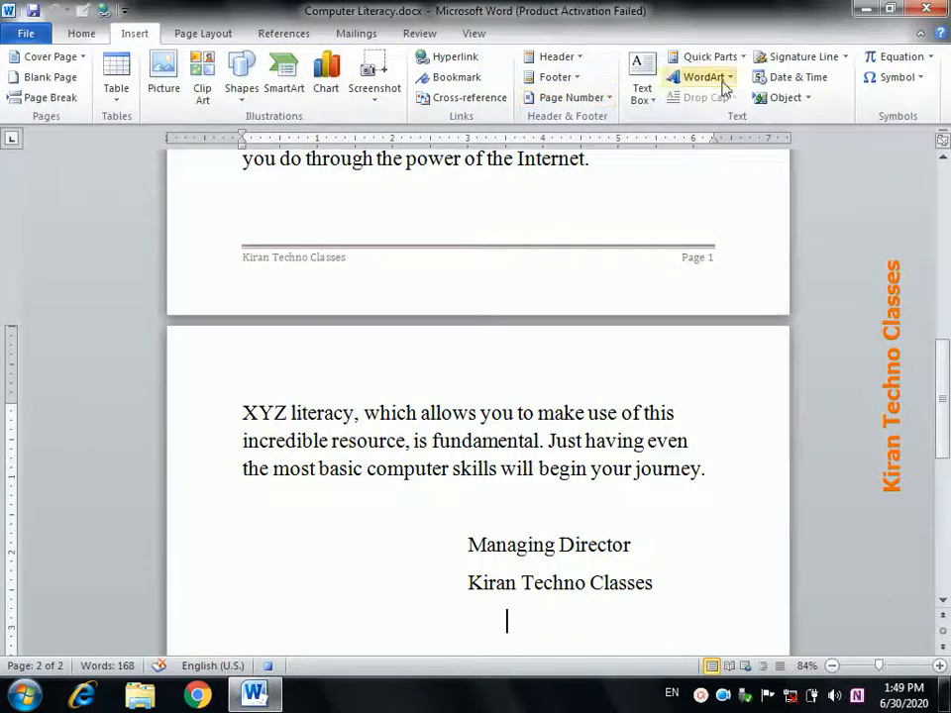
pyautogui.click(762, 77)
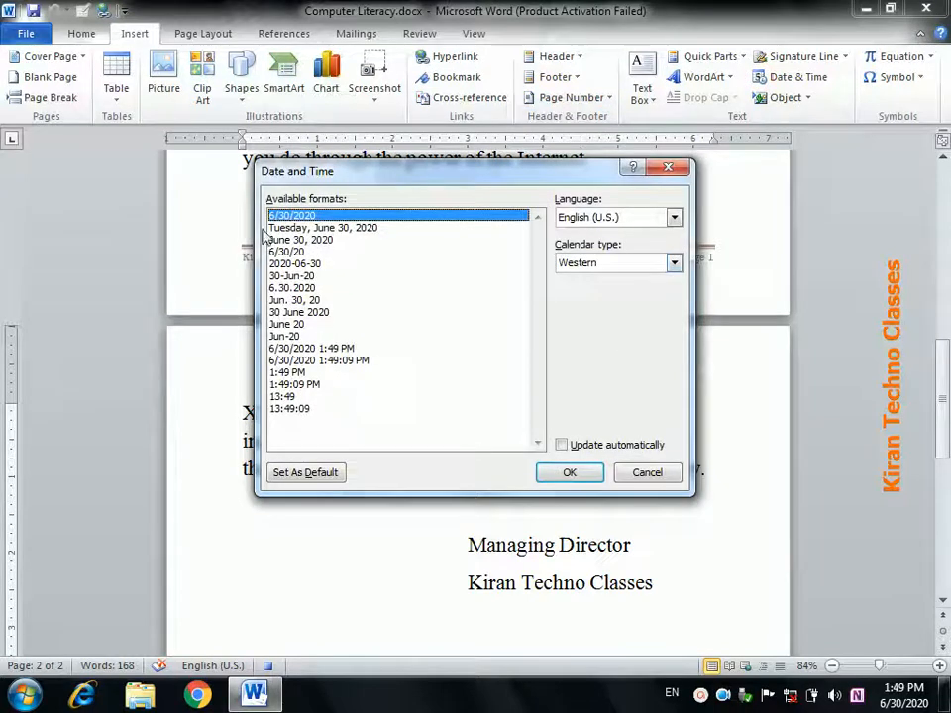
pyautogui.click(287, 240)
pyautogui.click(575, 475)
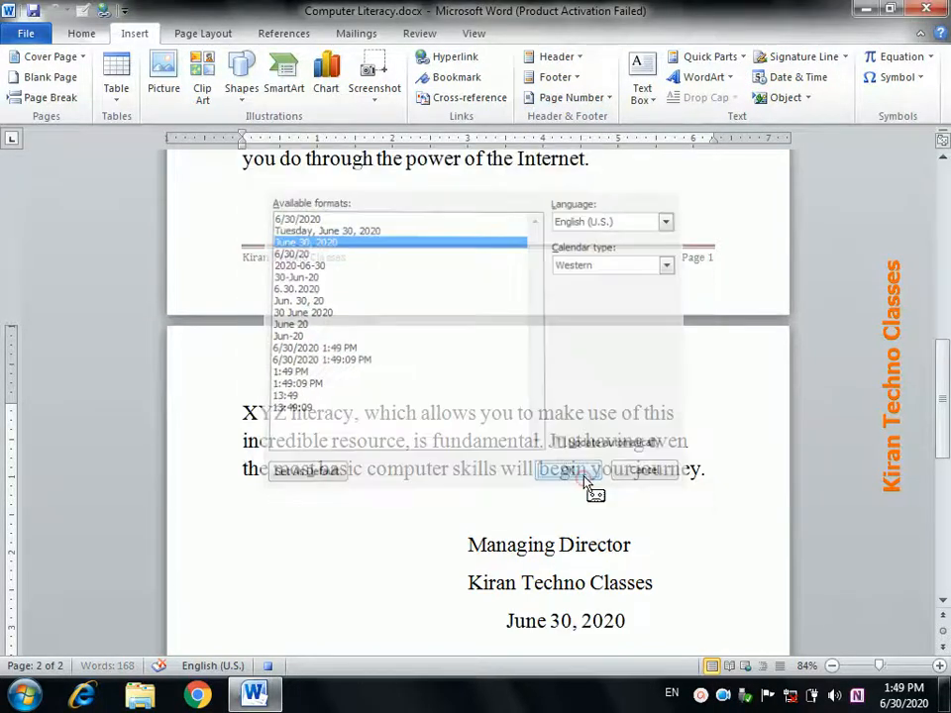
# - Stop recording Macro1
pyautogui.click(473, 33)
pyautogui.click(864, 95)
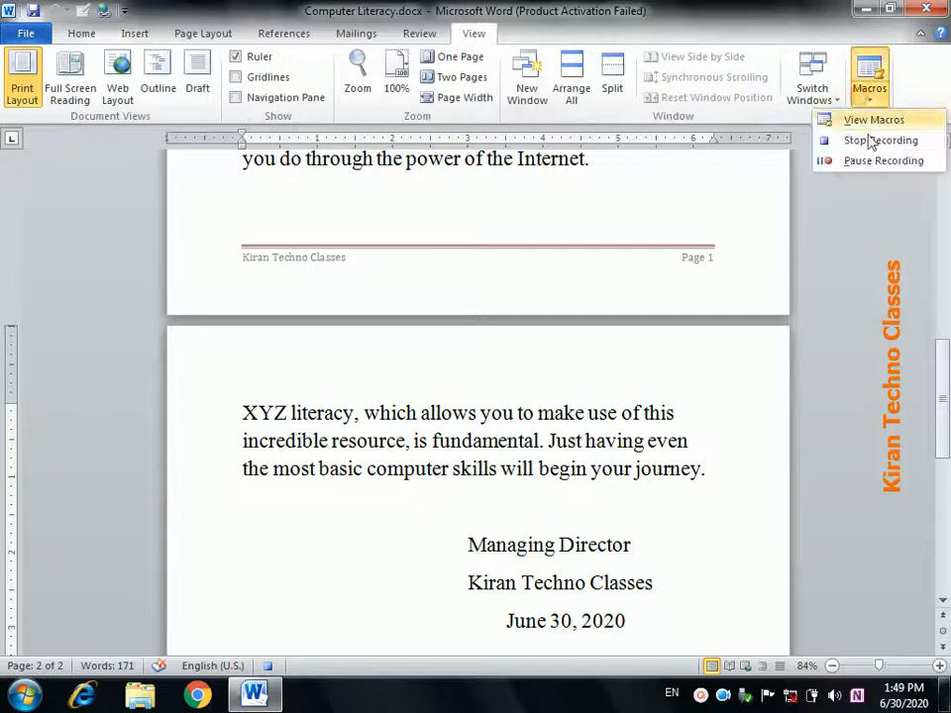
pyautogui.click(872, 140)
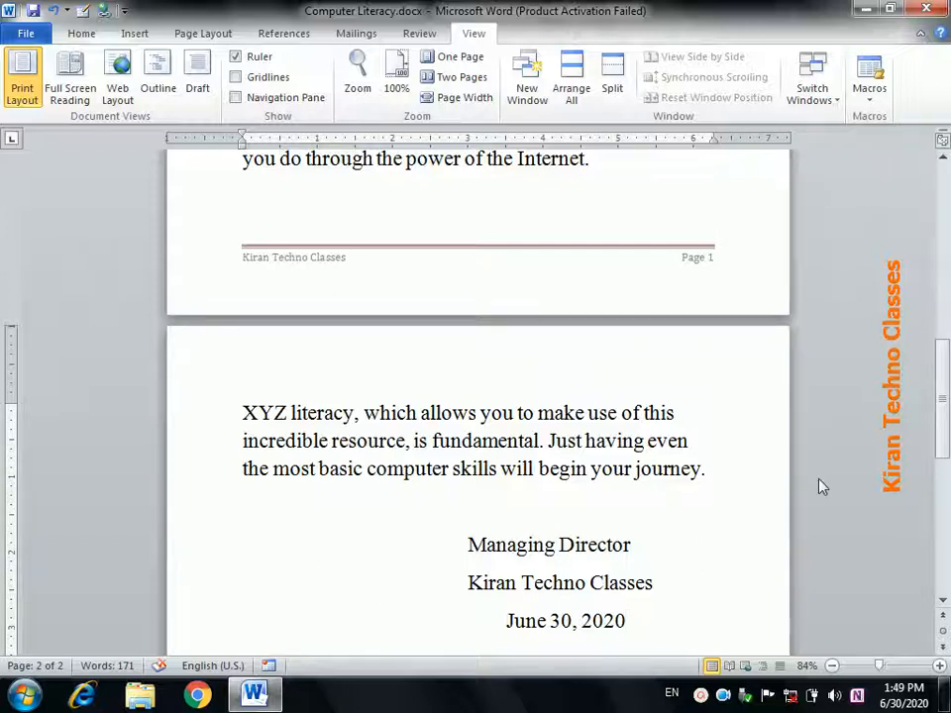
# - Add a blank line and run Macro1 to insert a second signature block
pyautogui.press('Return')
pyautogui.press('Return')
pyautogui.press('Return')
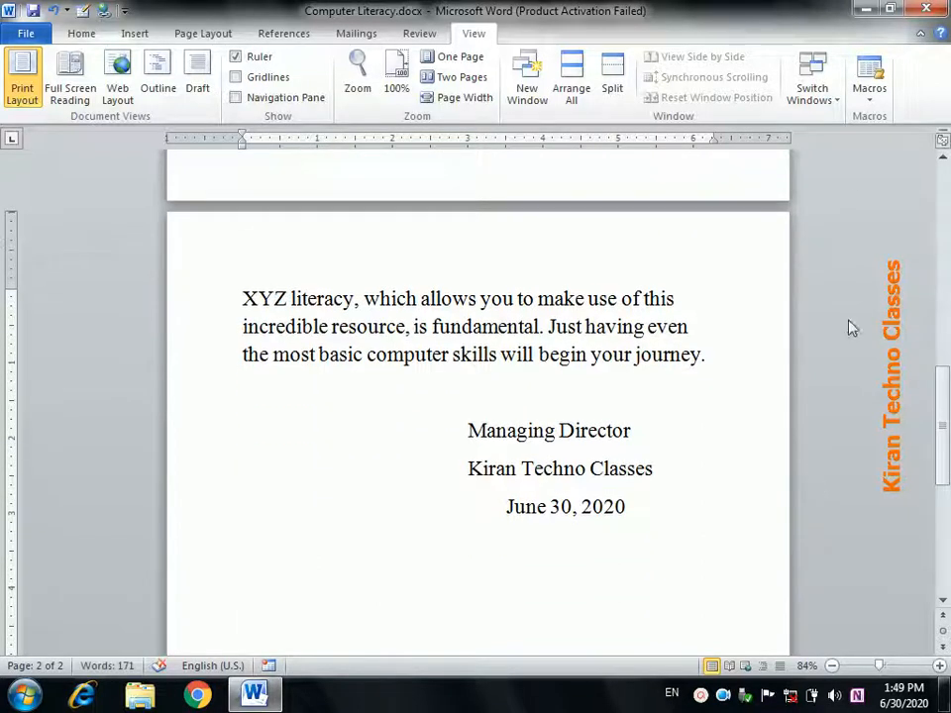
pyautogui.click(870, 94)
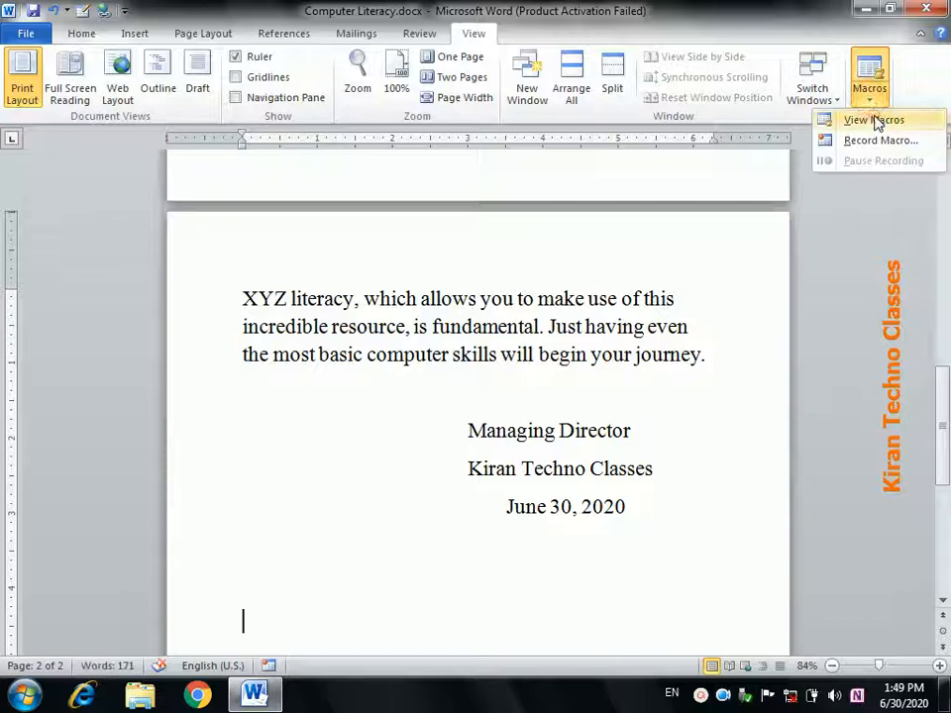
pyautogui.click(875, 121)
pyautogui.click(639, 216)
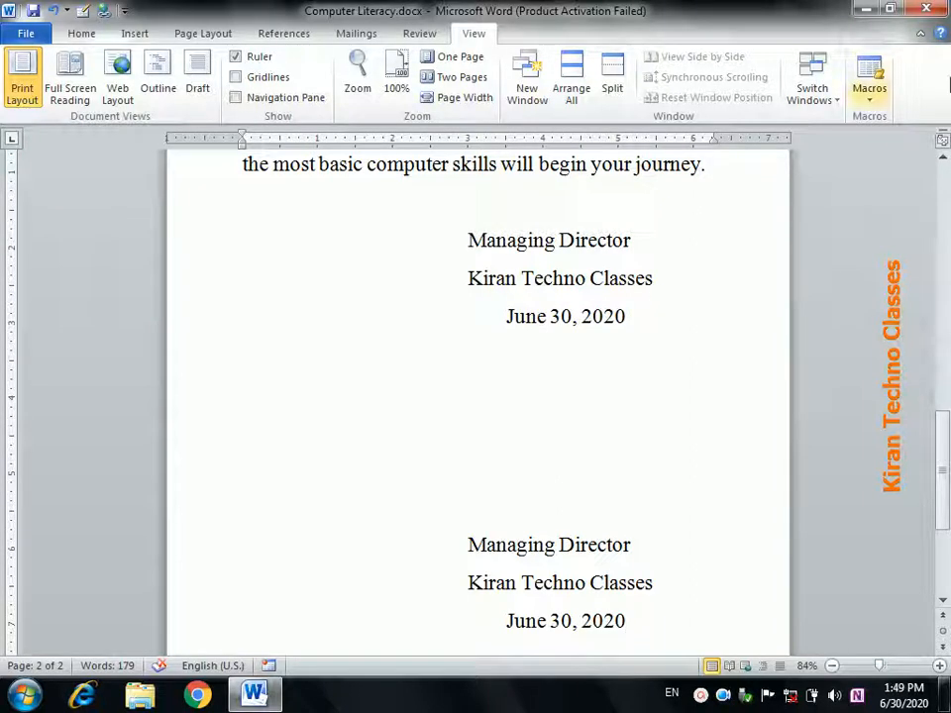
# - Create a new blank document
pyautogui.click(29, 35)
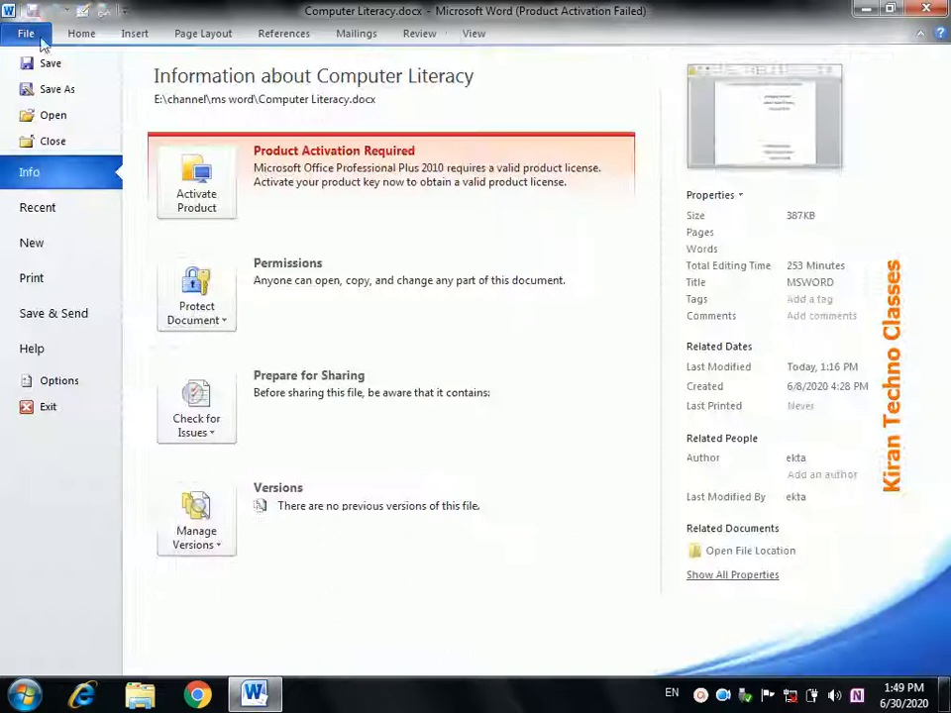
pyautogui.click(74, 251)
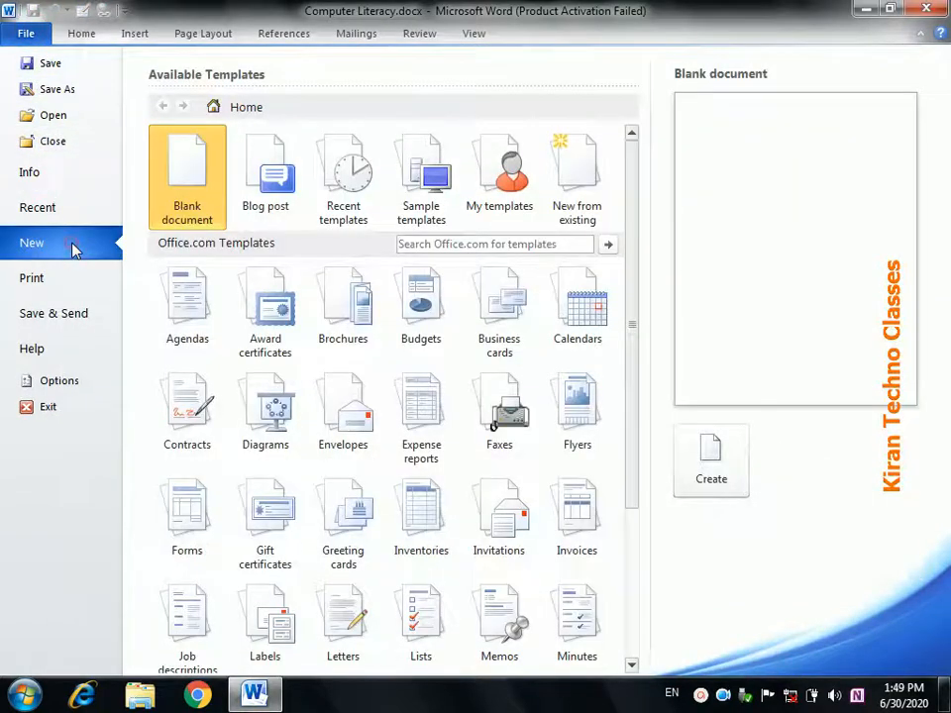
pyautogui.doubleClick(196, 195)
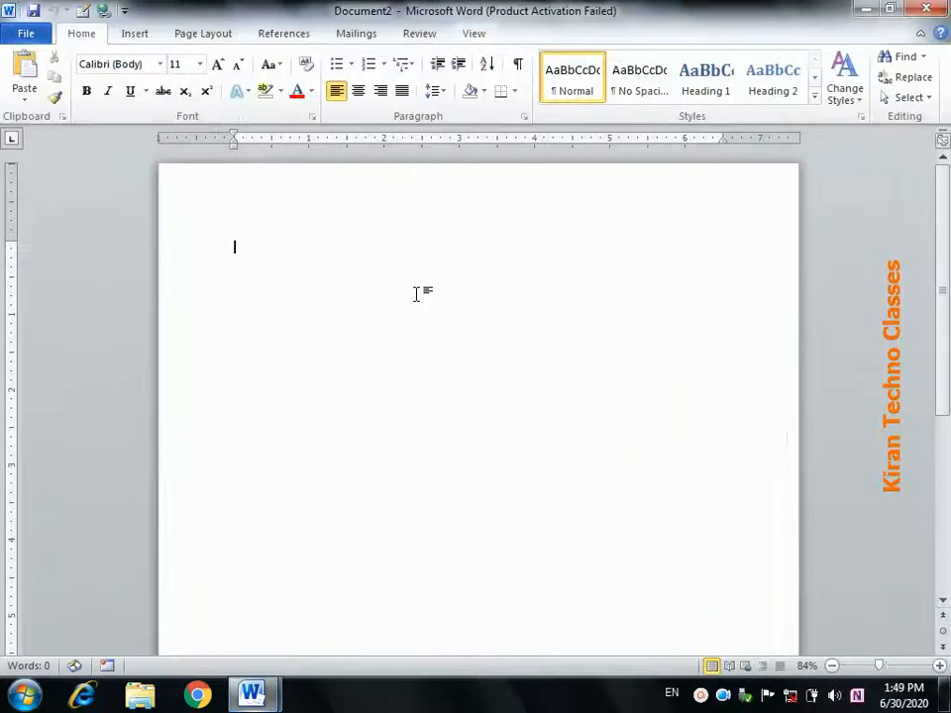
# - Run Macro1 in the new document to insert the signature block
pyautogui.click(478, 38)
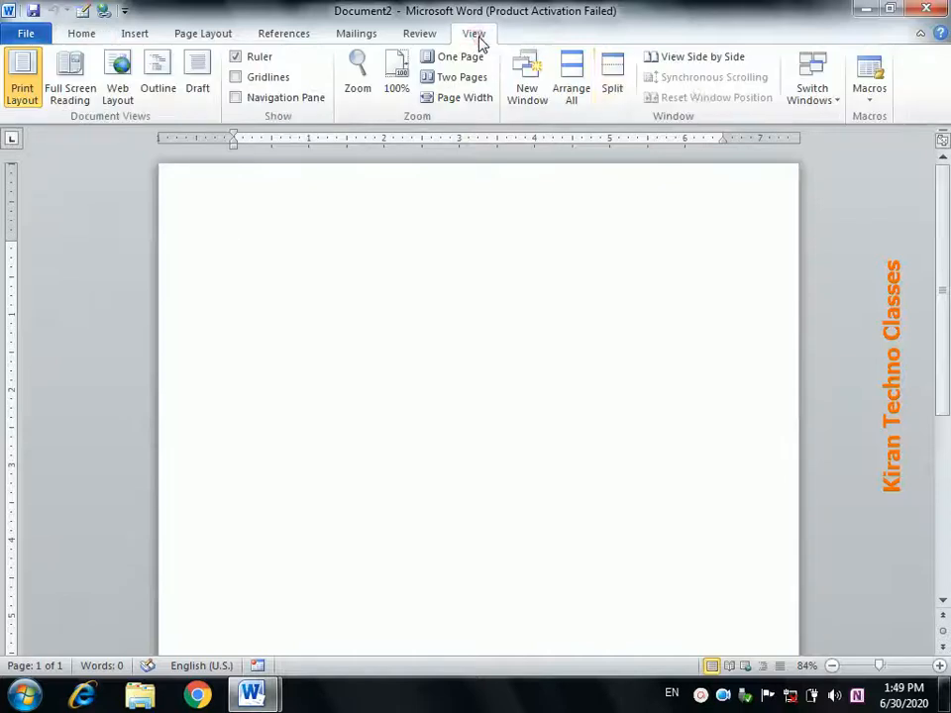
pyautogui.click(884, 99)
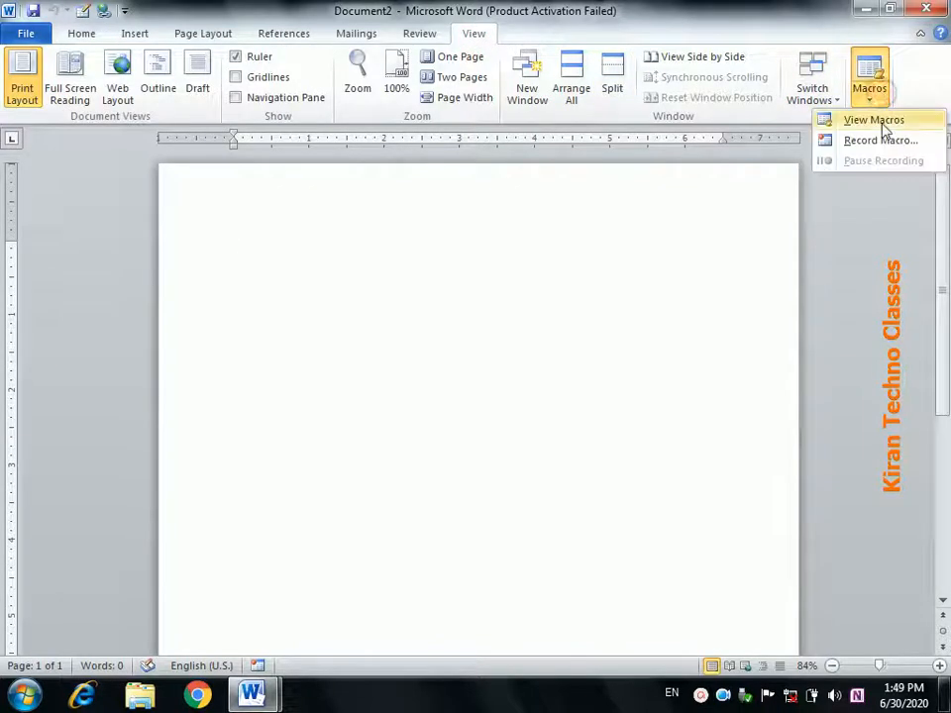
pyautogui.click(877, 120)
pyautogui.click(413, 227)
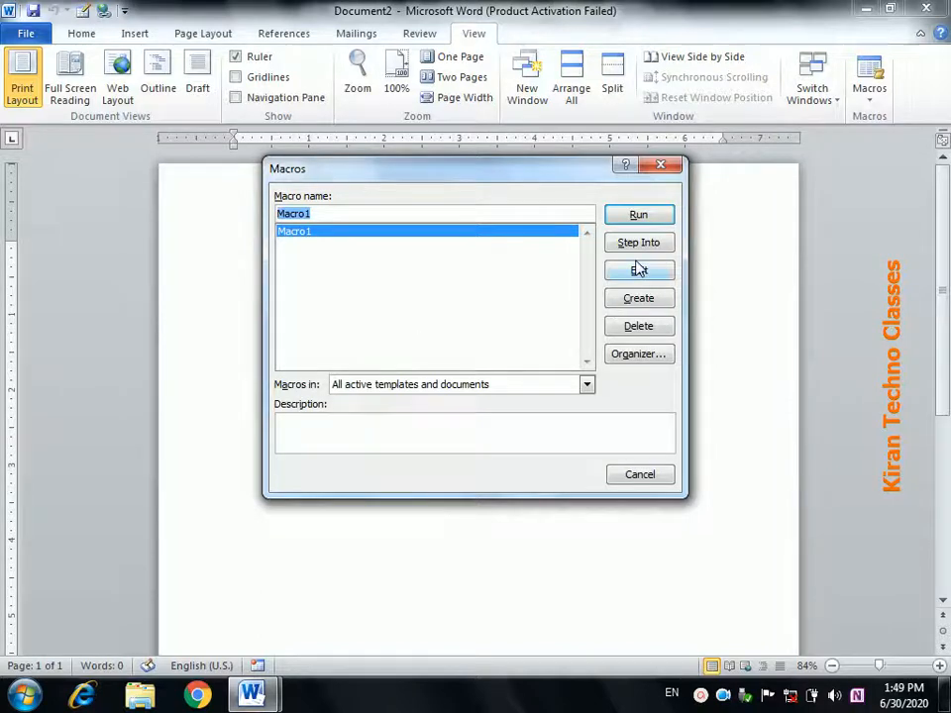
pyautogui.click(633, 220)
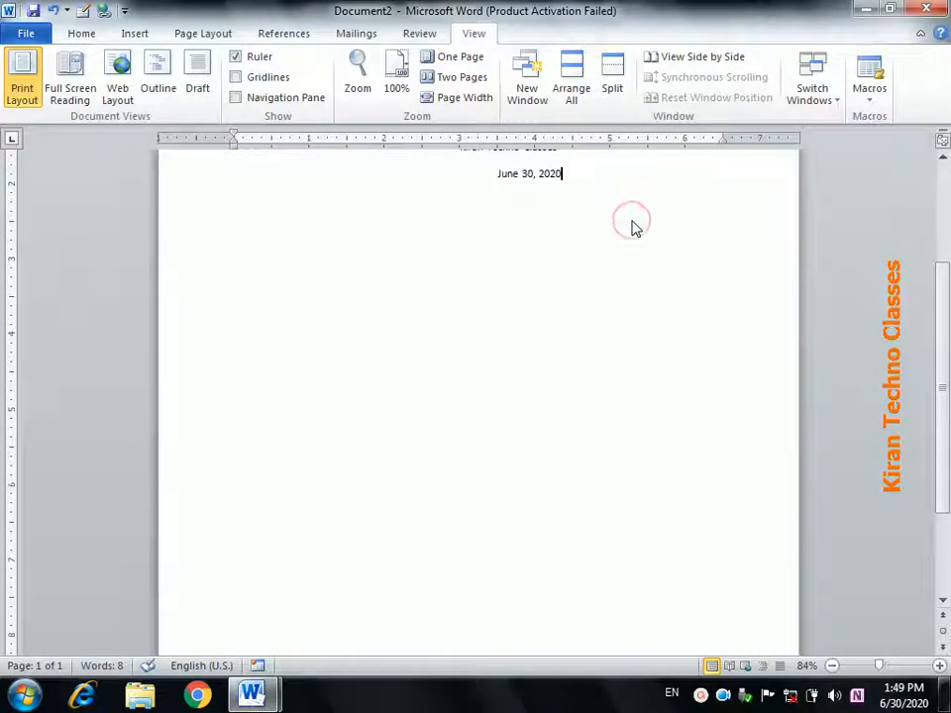
pyautogui.moveTo(949, 296); pyautogui.dragTo(946, 268)
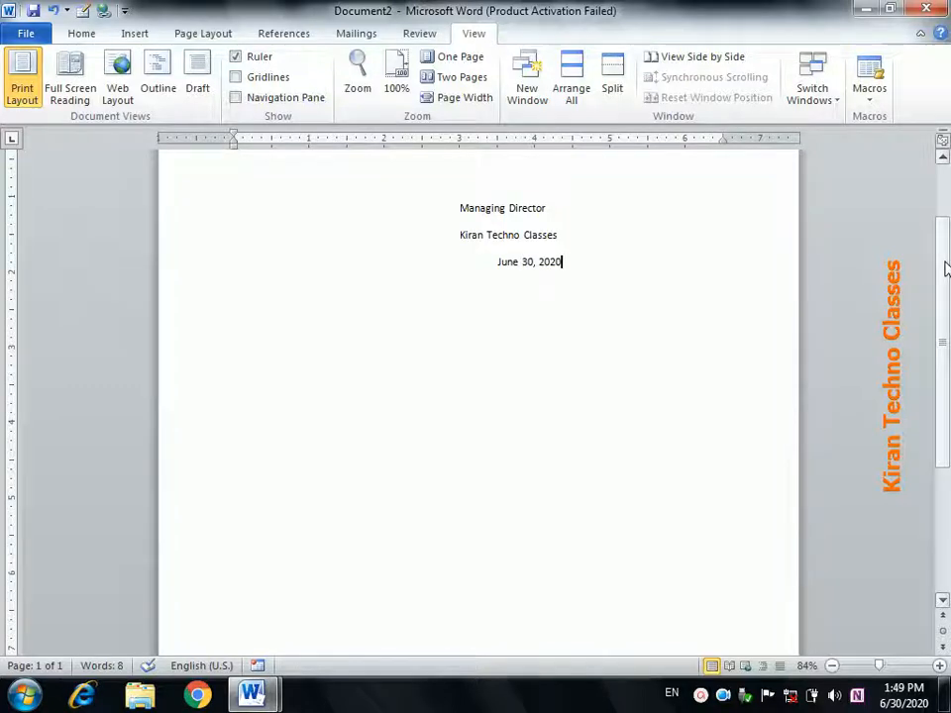
# - Run Macro1 again via Alt+F8 to add a second signature block
pyautogui.click(872, 95)
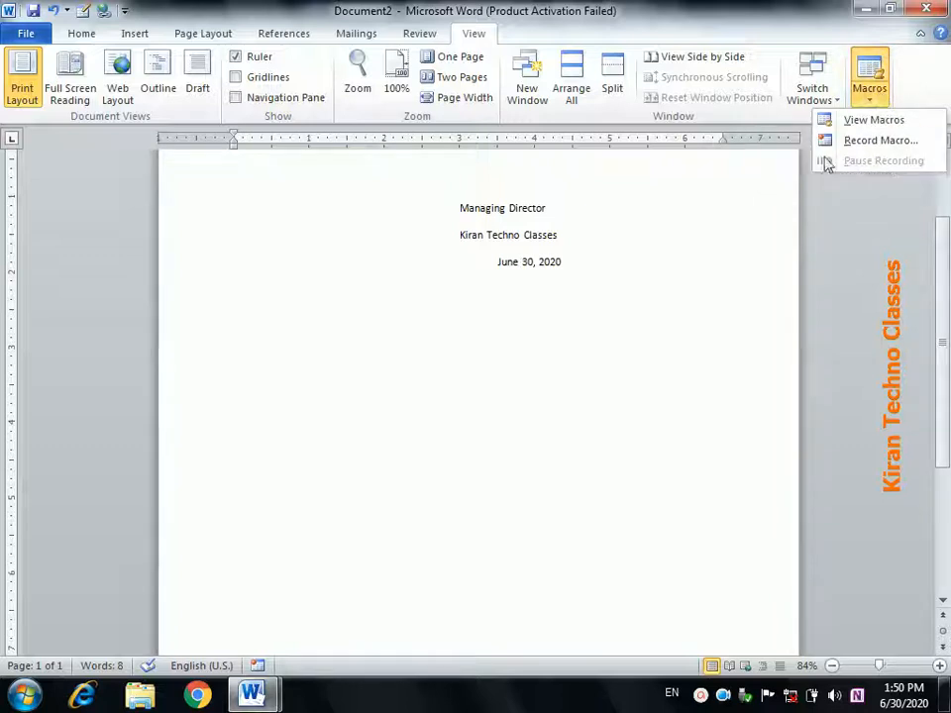
pyautogui.click(739, 215)
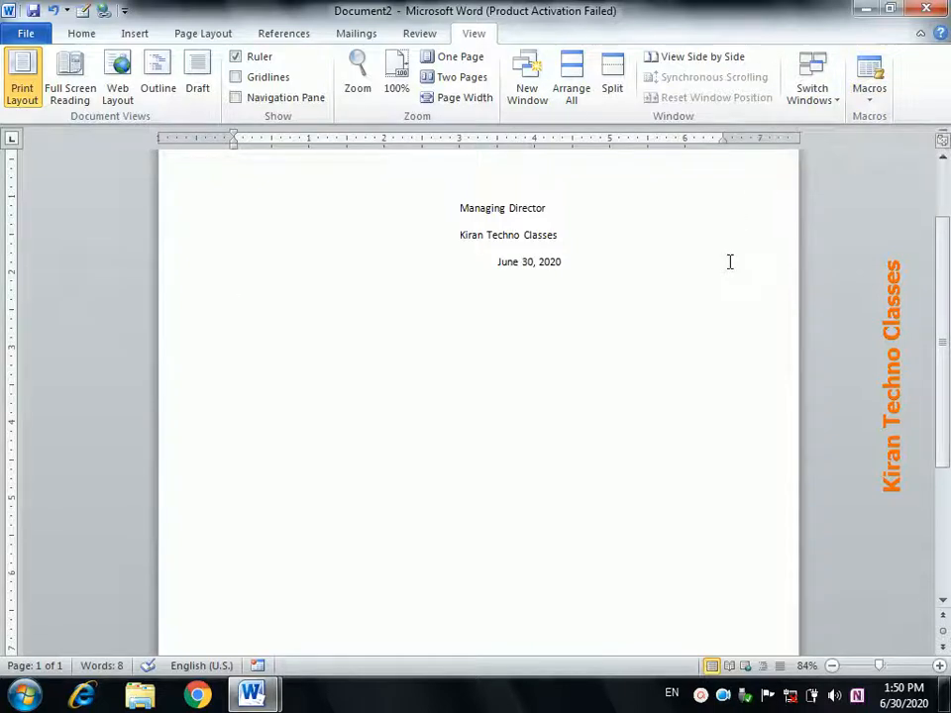
pyautogui.hotkey('alt', 'F8')
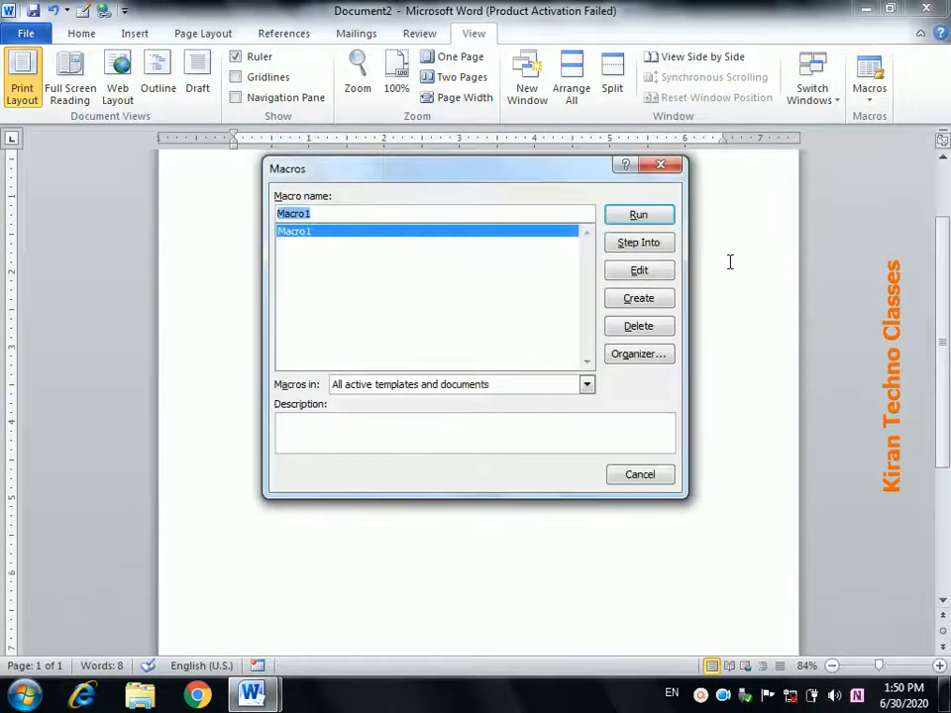
pyautogui.click(612, 220)
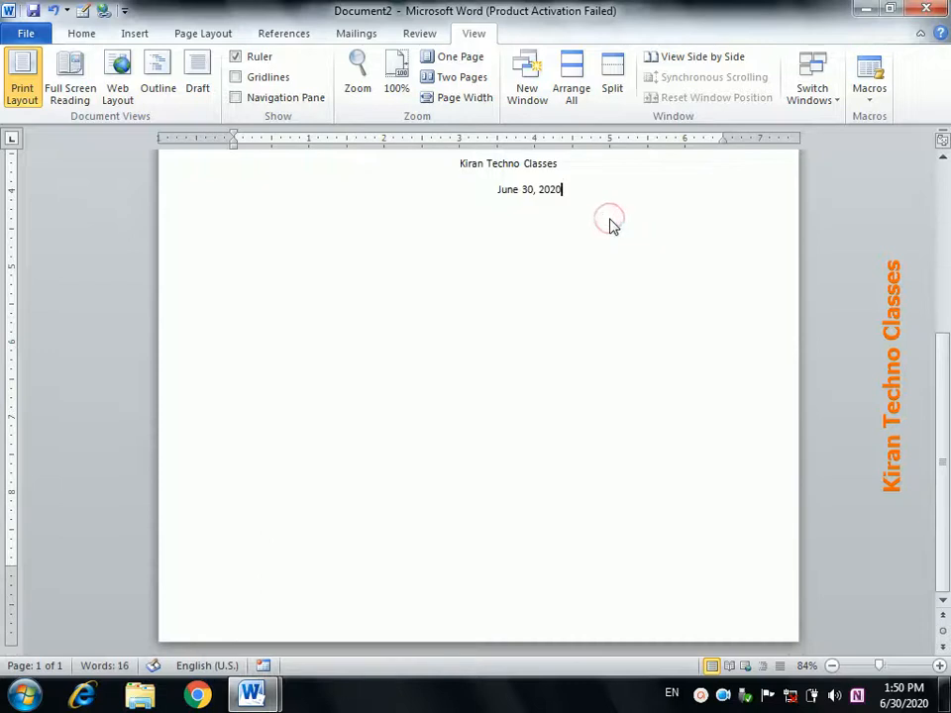
pyautogui.moveTo(947, 362); pyautogui.dragTo(939, 159)
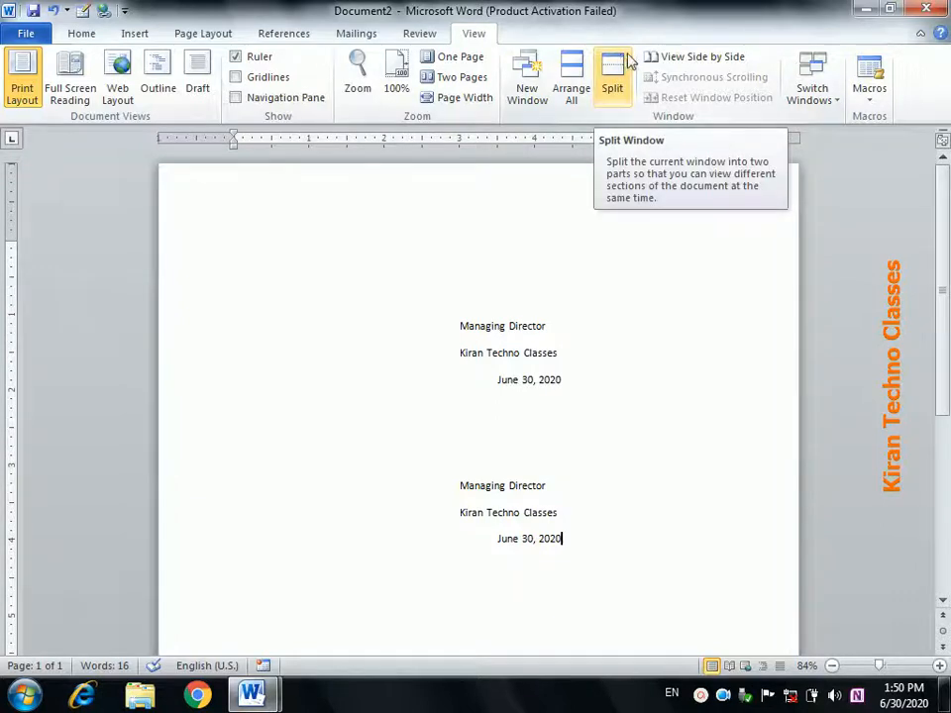
# - Begin saving the document, then cancel that first attempt
pyautogui.click(21, 33)
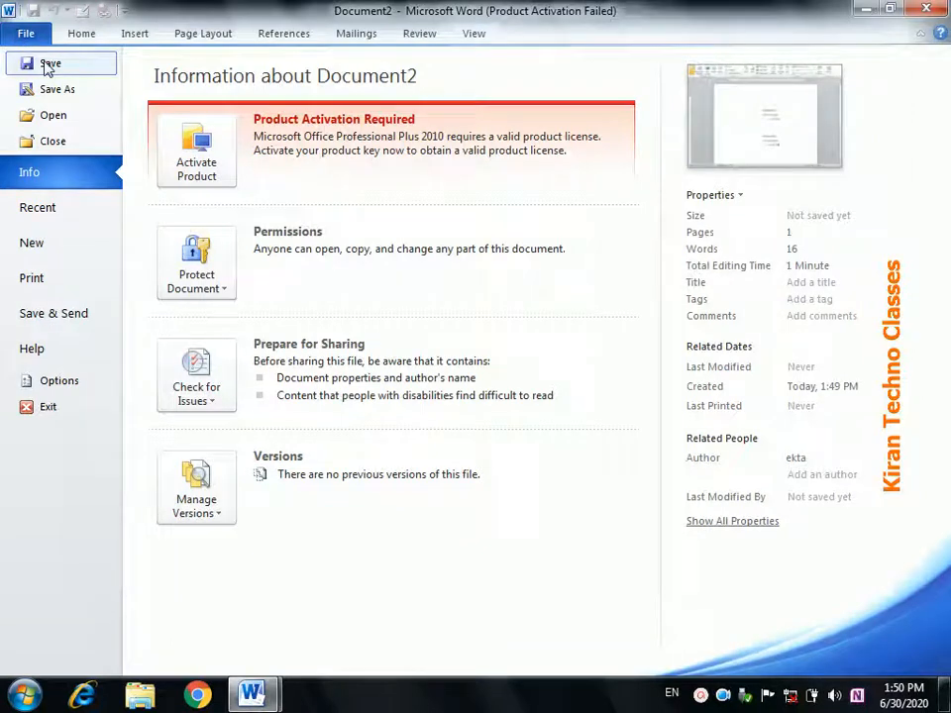
pyautogui.click(46, 65)
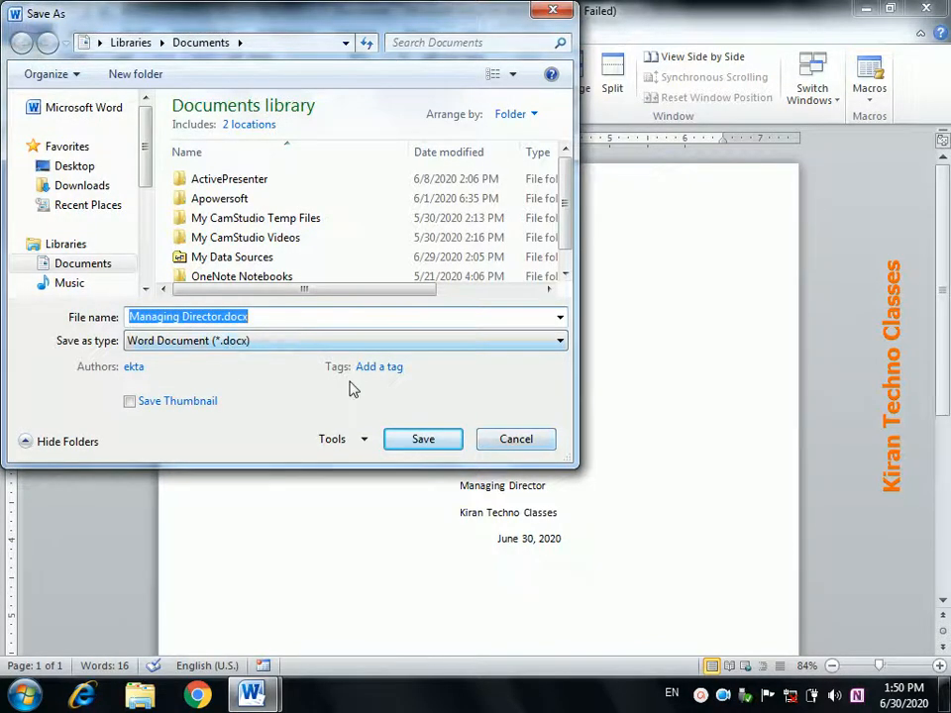
pyautogui.click(495, 443)
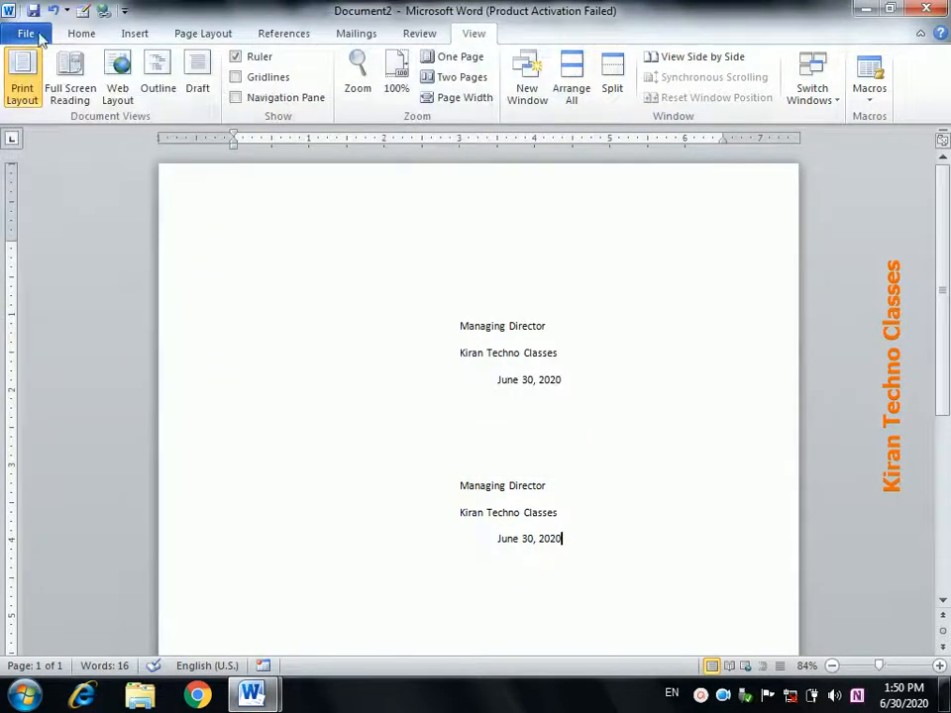
# - Publish the document to the Desktop as Managing Director.pdf and close the PDF viewer
pyautogui.click(30, 34)
pyautogui.click(53, 91)
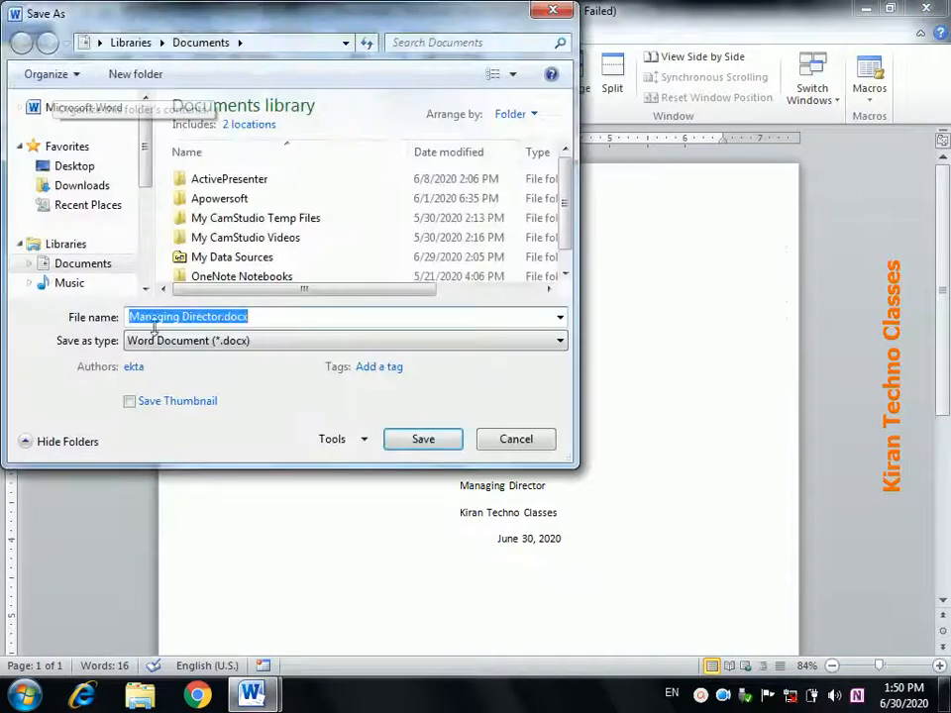
pyautogui.click(170, 344)
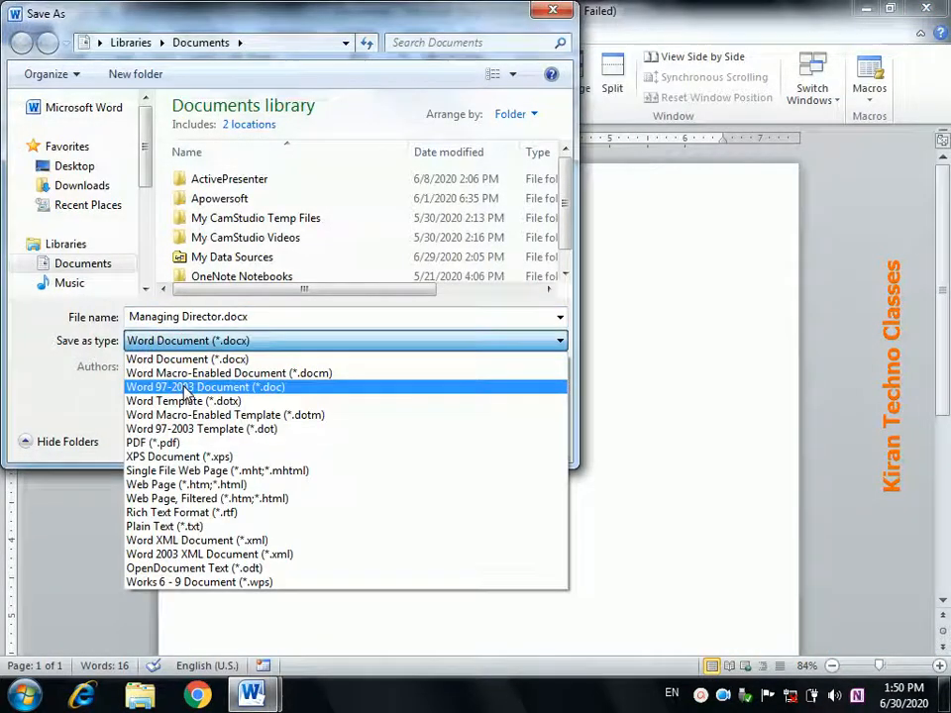
pyautogui.click(187, 443)
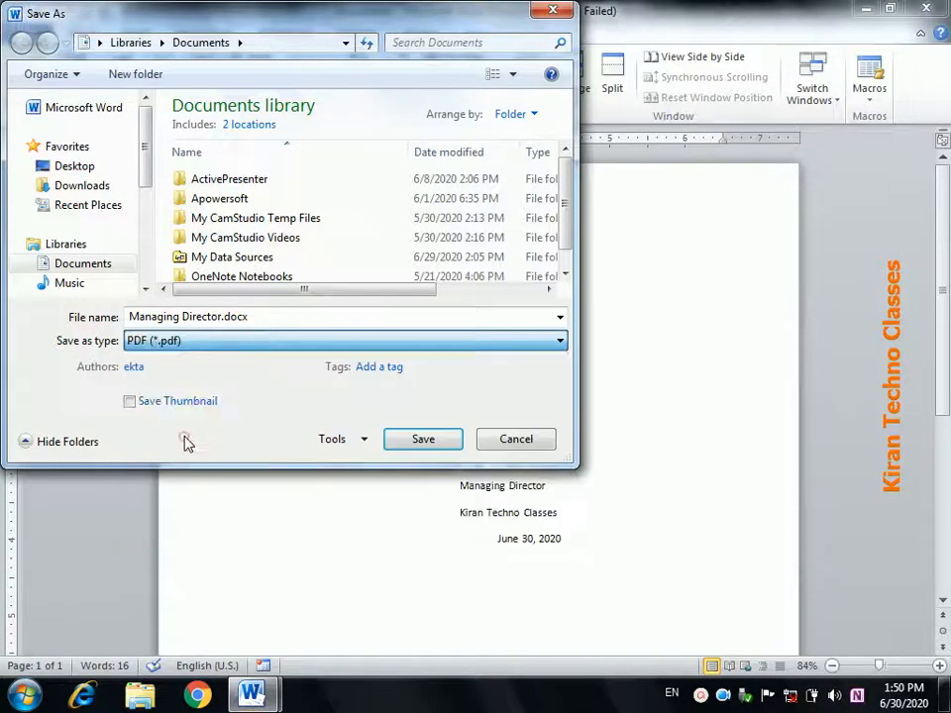
pyautogui.click(88, 168)
pyautogui.click(423, 487)
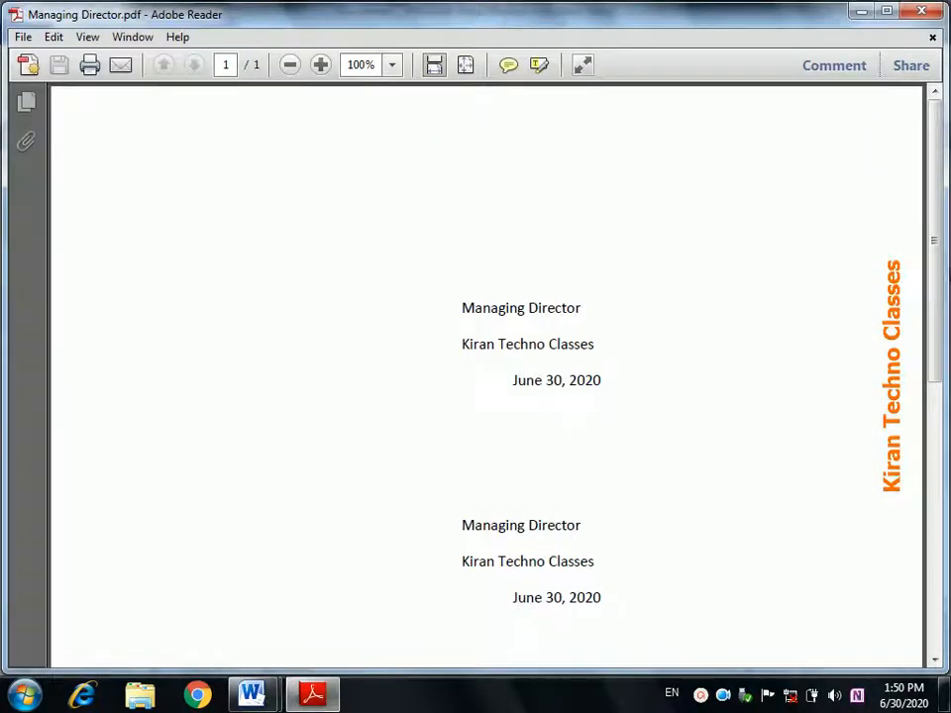
pyautogui.moveTo(935, 246); pyautogui.dragTo(949, 219)
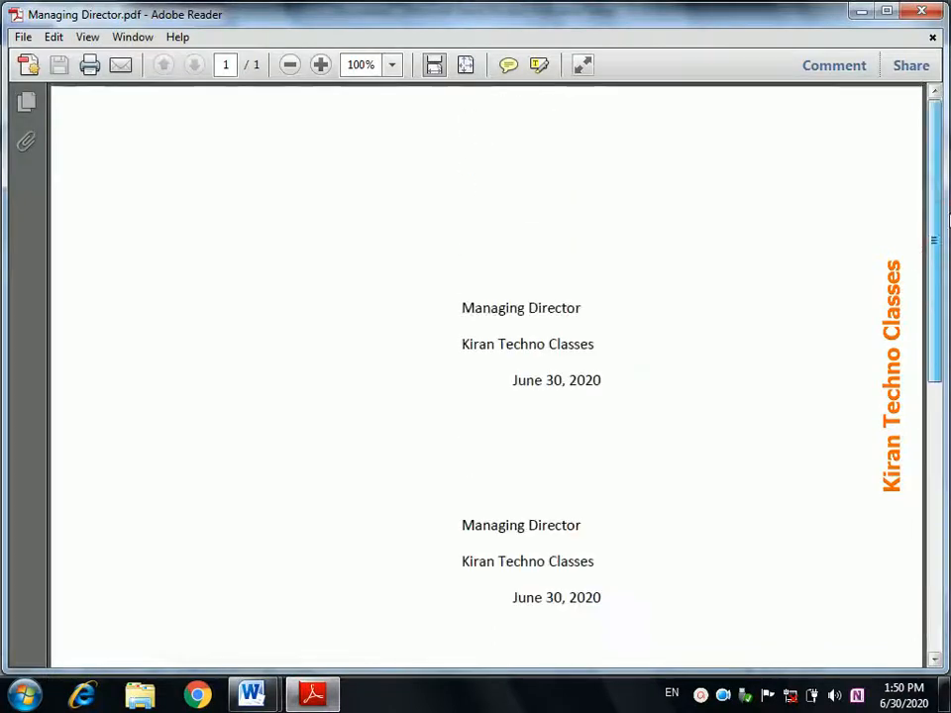
pyautogui.click(921, 11)
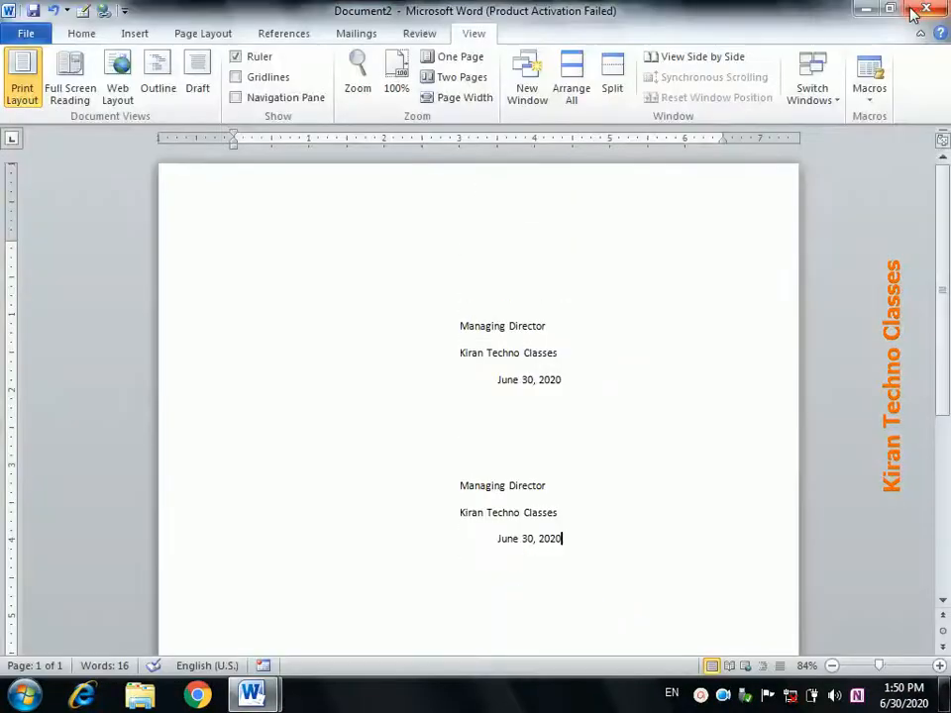
# - Browse the Open dialog and Recent list without opening anything, then show the Info page
pyautogui.click(29, 33)
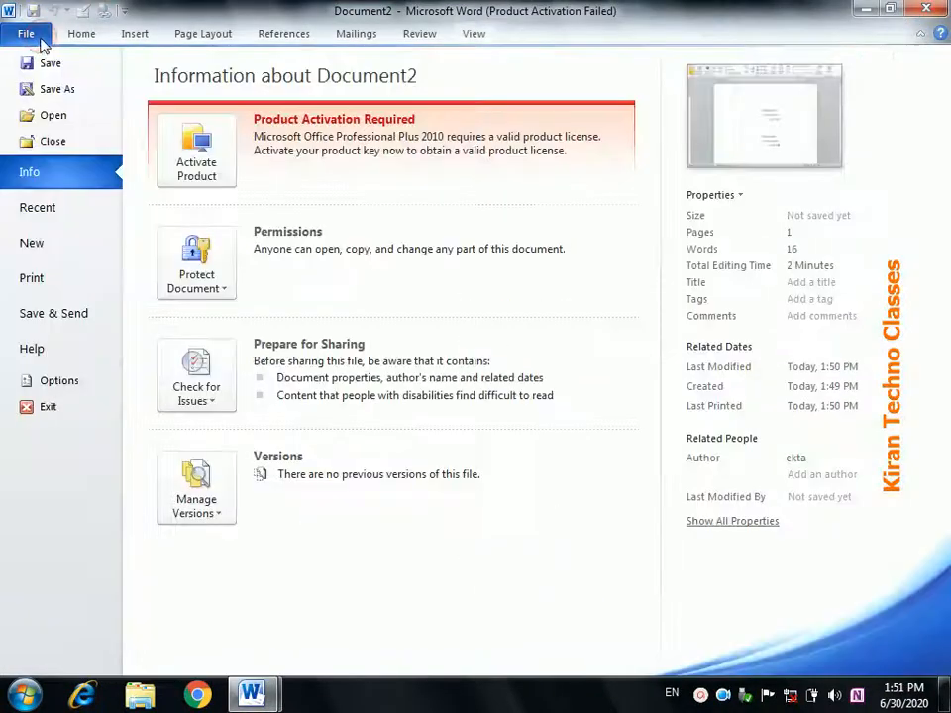
pyautogui.click(50, 115)
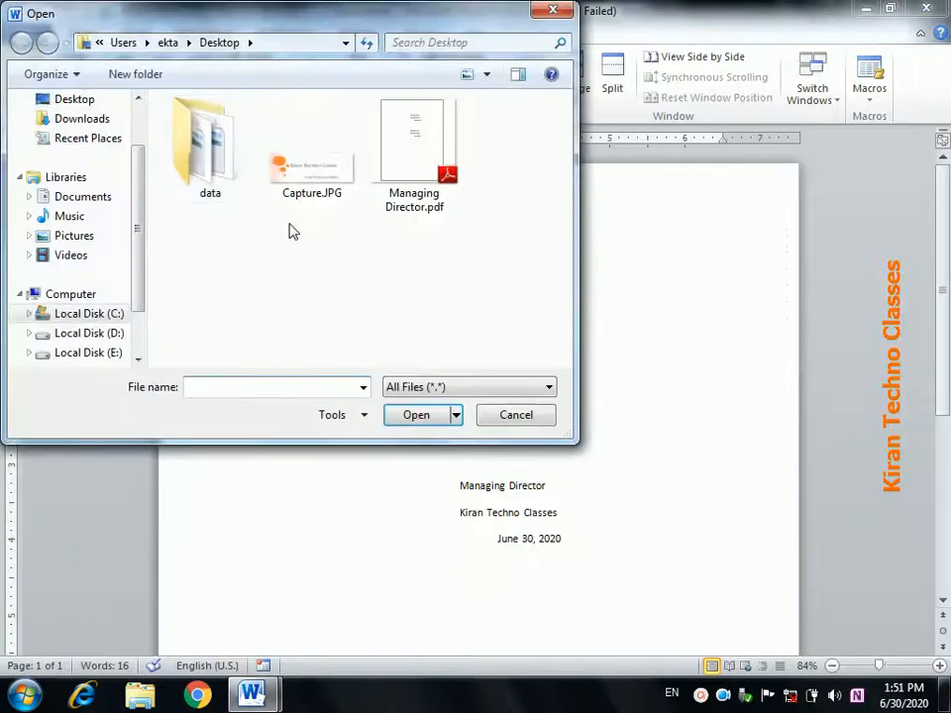
pyautogui.click(516, 415)
pyautogui.click(26, 34)
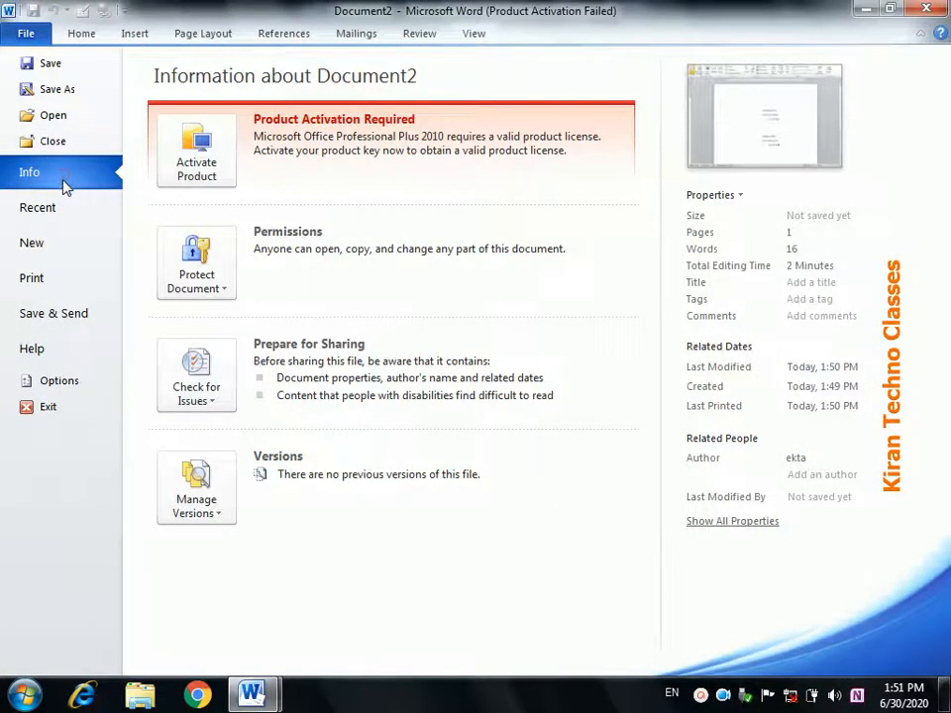
pyautogui.click(59, 208)
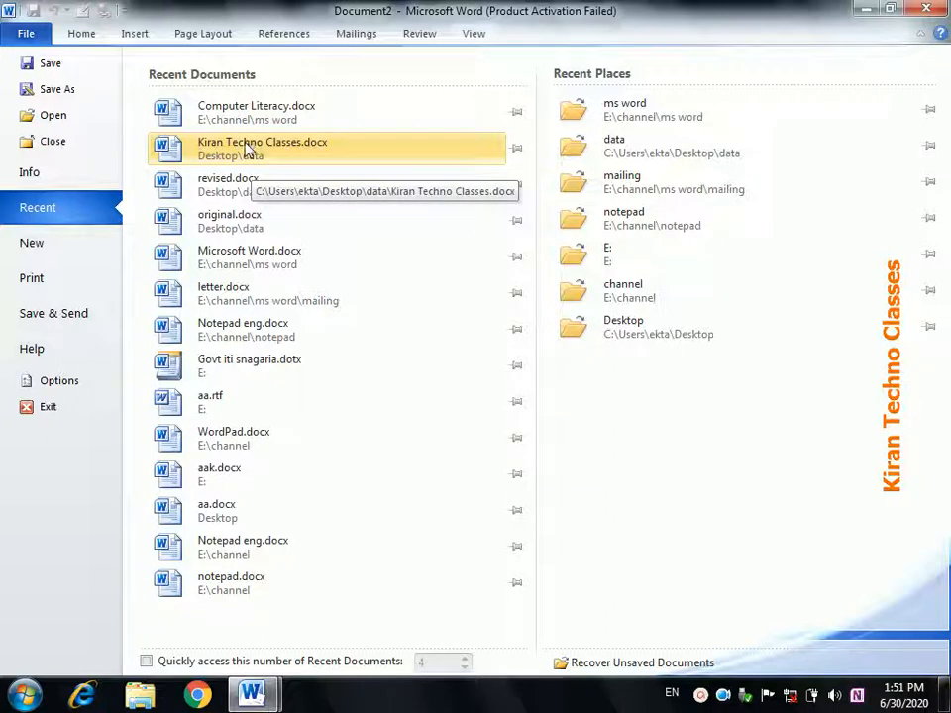
pyautogui.click(64, 175)
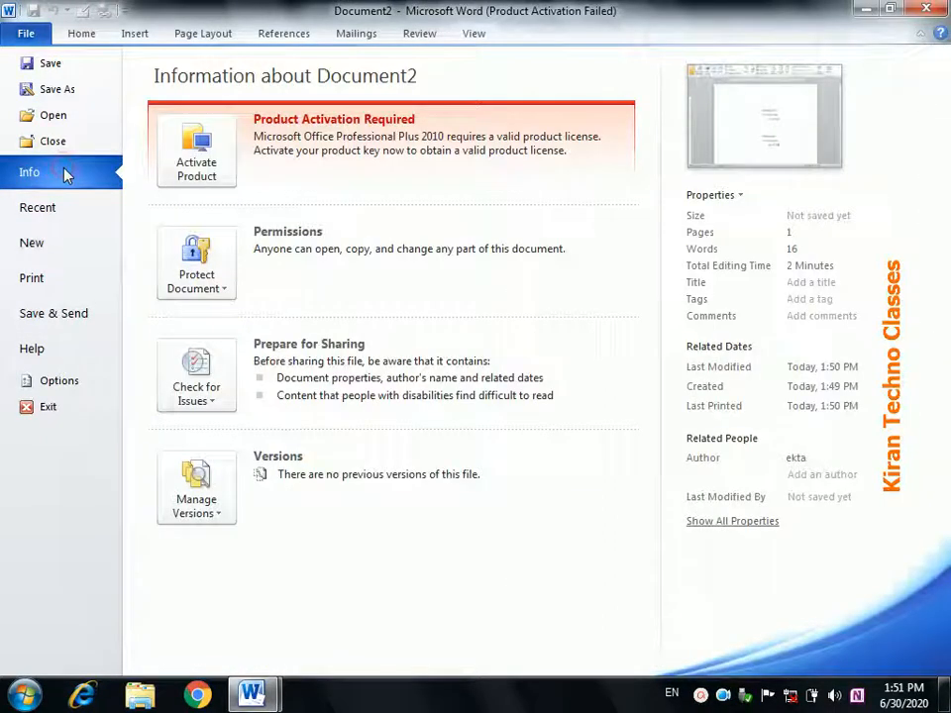
# - Encrypt the document with a password, confirm it, and return to the document
pyautogui.click(198, 288)
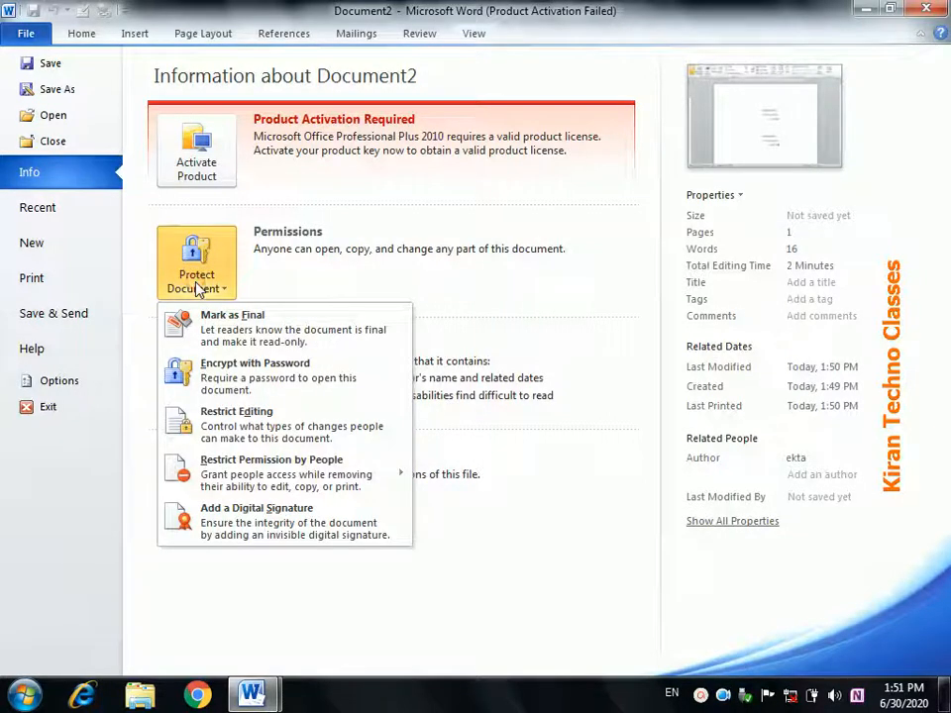
pyautogui.click(251, 382)
pyautogui.write('1')
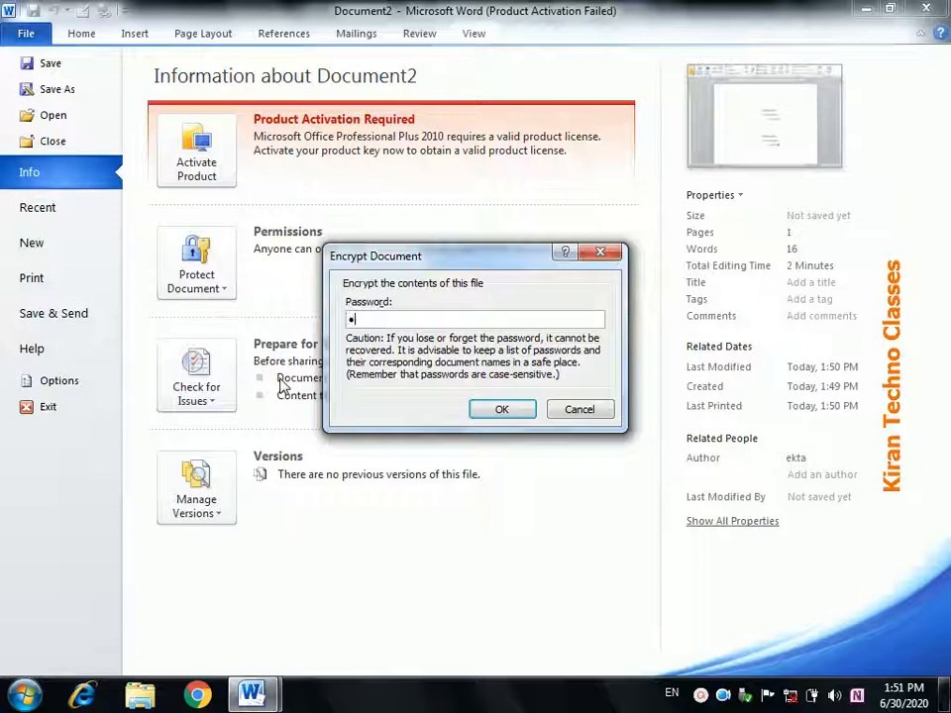
pyautogui.click(497, 412)
pyautogui.write('123')
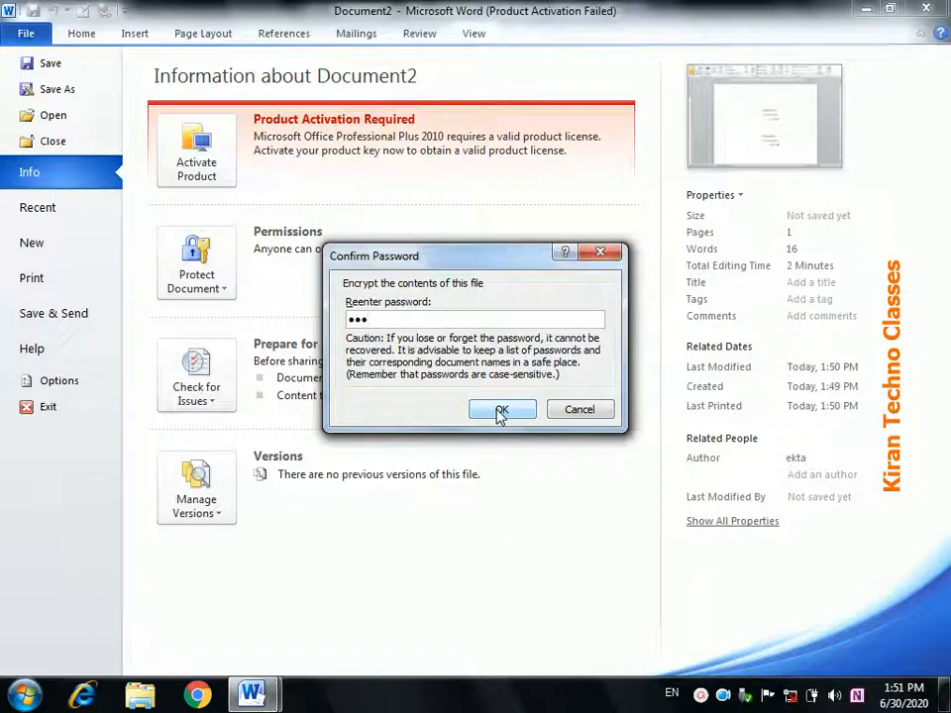
pyautogui.click(500, 411)
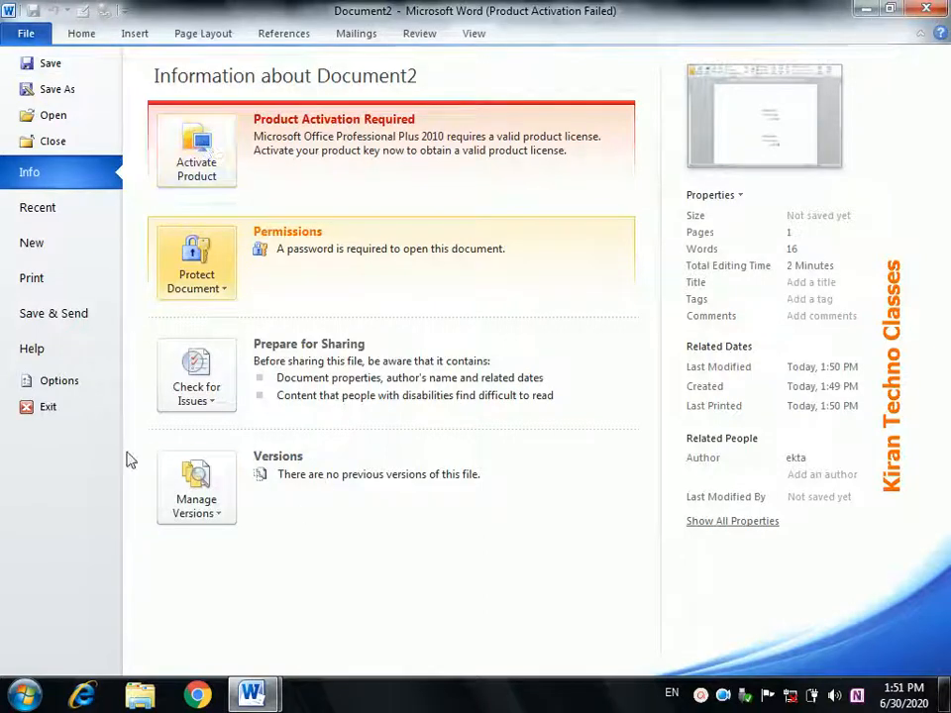
pyautogui.press('Escape')
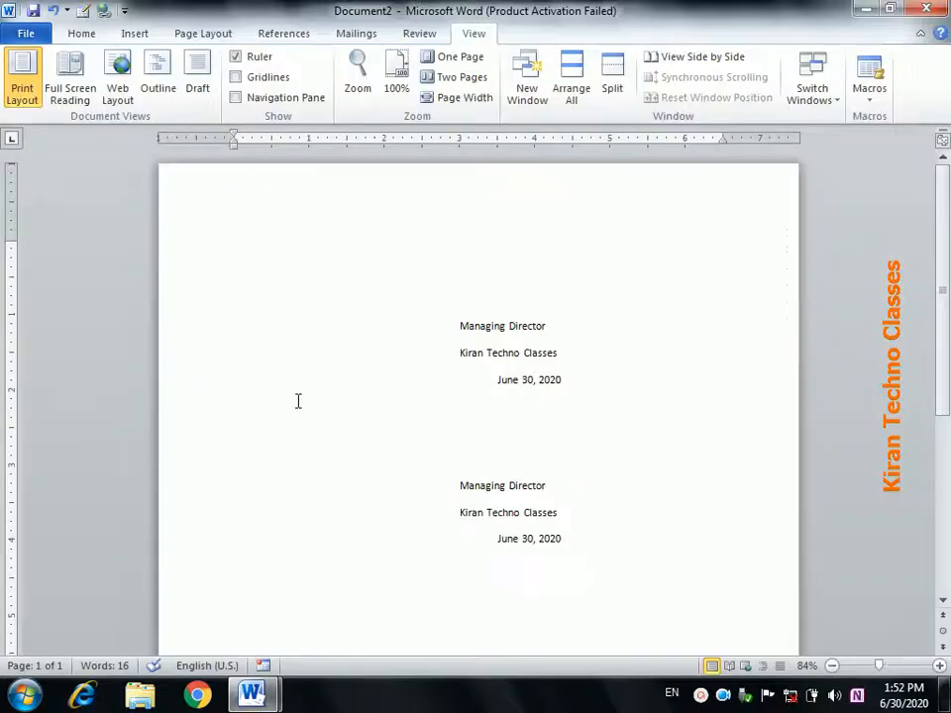
# - Save the document to the Desktop as Managing Director.docx and close its window
pyautogui.hotkey('ctrl', 's')
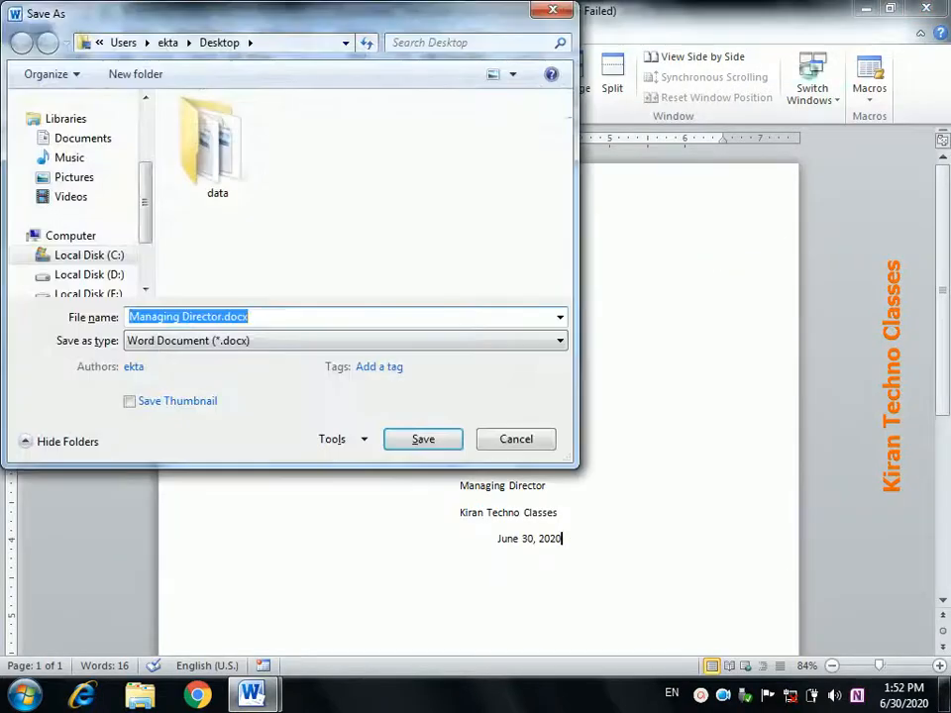
pyautogui.moveTo(148, 182); pyautogui.dragTo(147, 131)
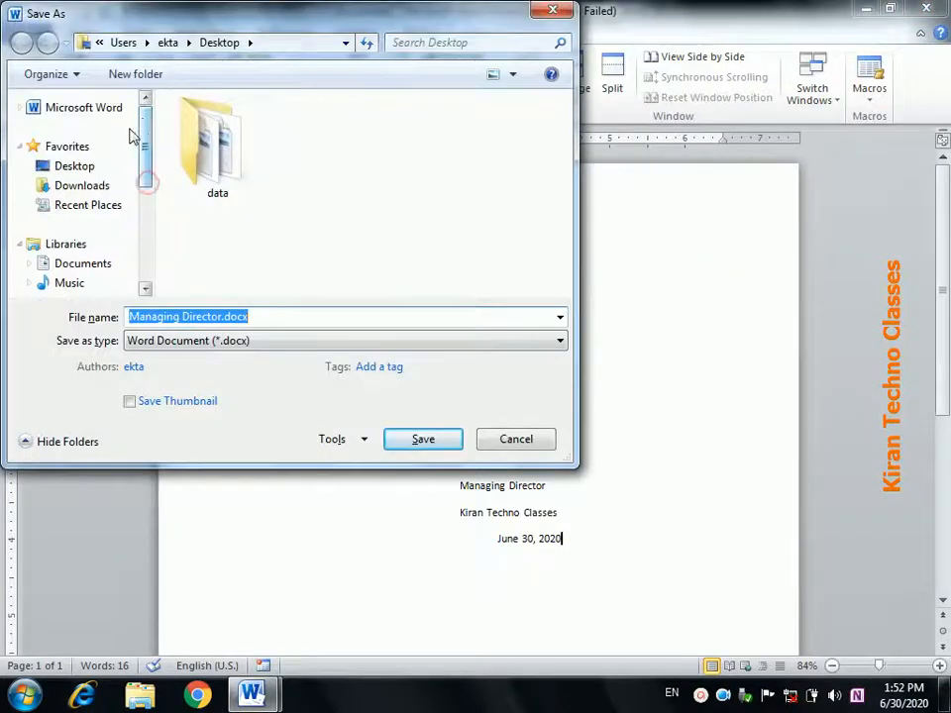
pyautogui.click(94, 167)
pyautogui.click(399, 445)
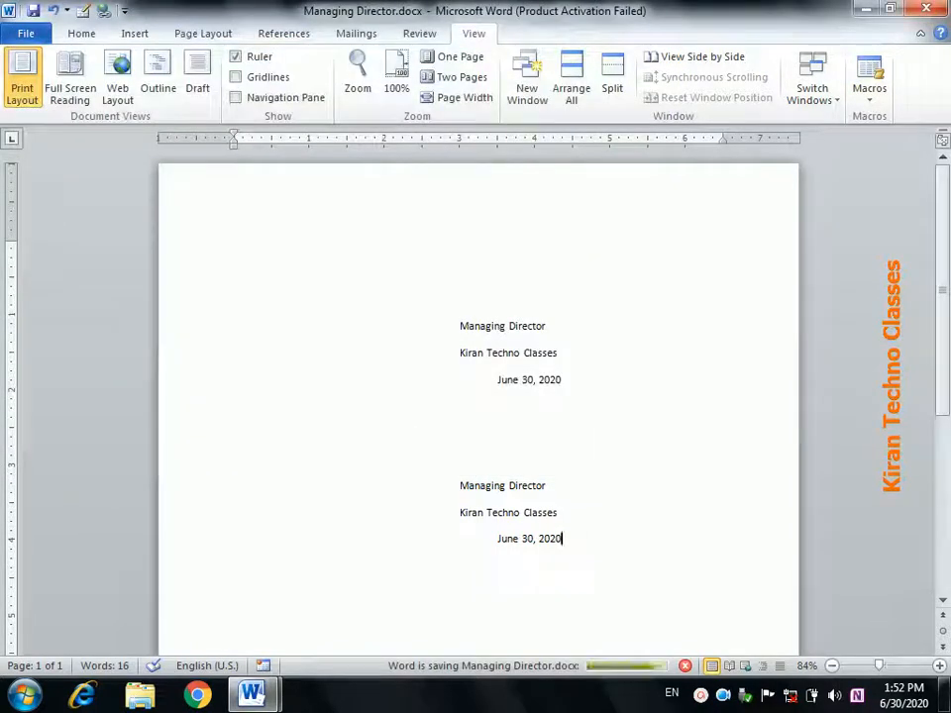
pyautogui.click(927, 12)
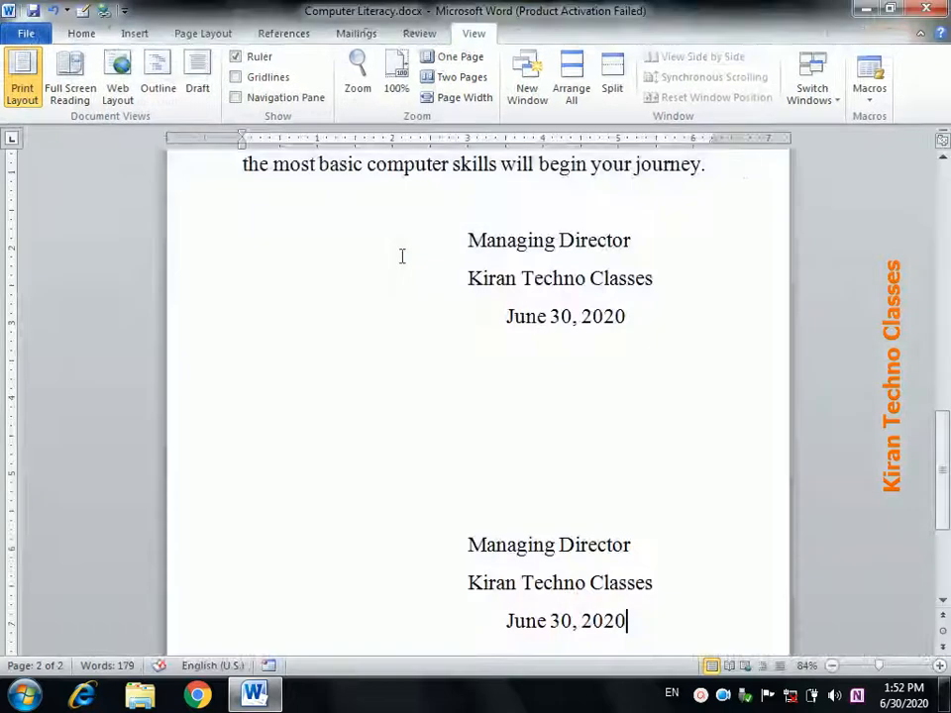
# - Close Computer Literacy without saving, cancelling the Normal.dotm template save
pyautogui.click(927, 10)
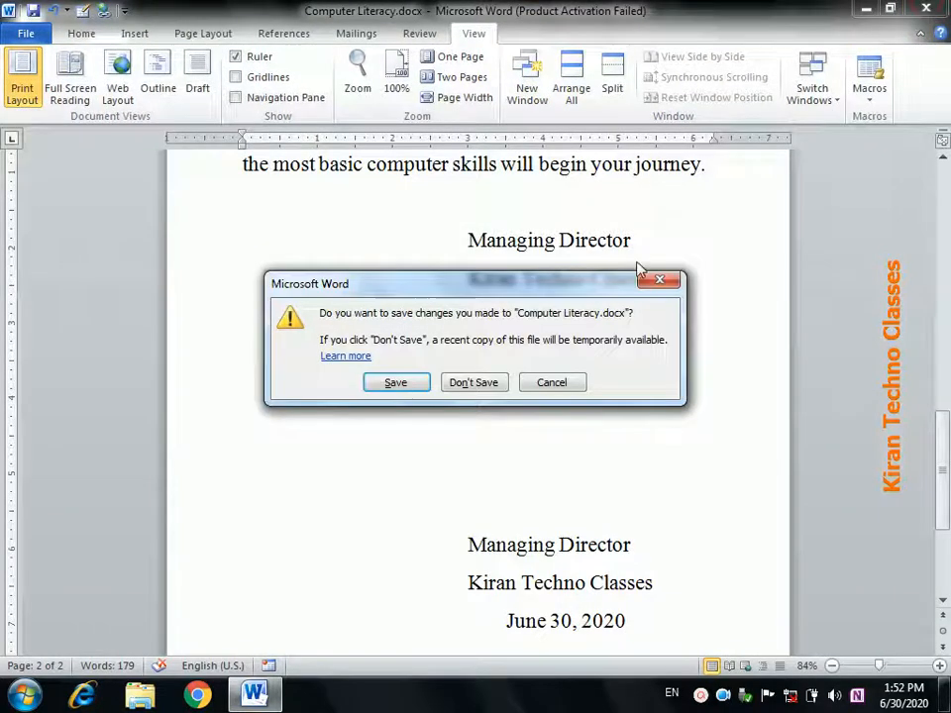
pyautogui.click(467, 388)
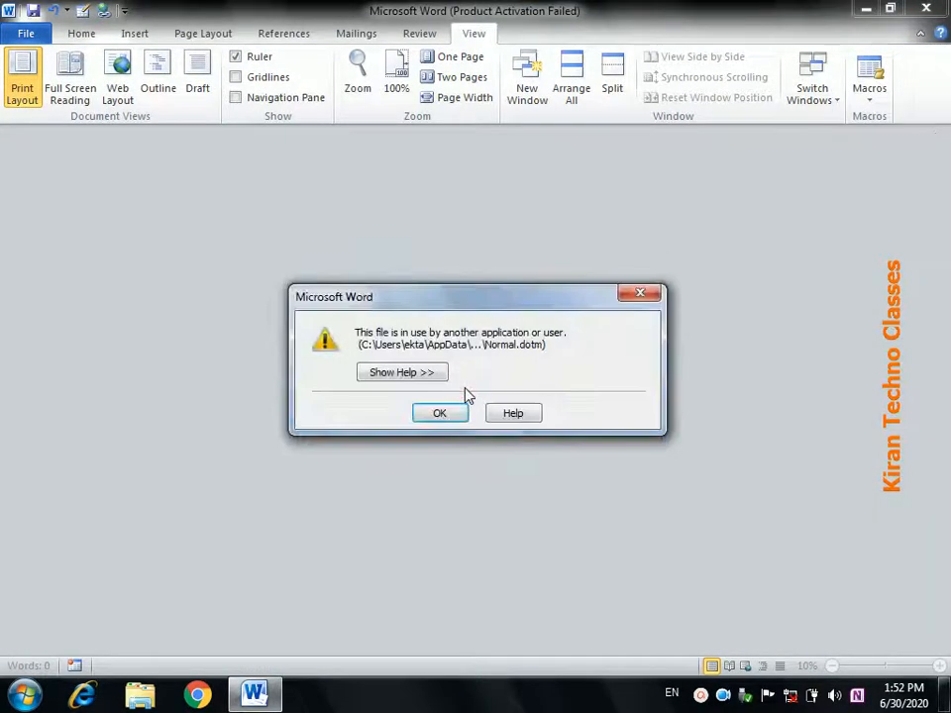
pyautogui.click(444, 416)
pyautogui.click(403, 443)
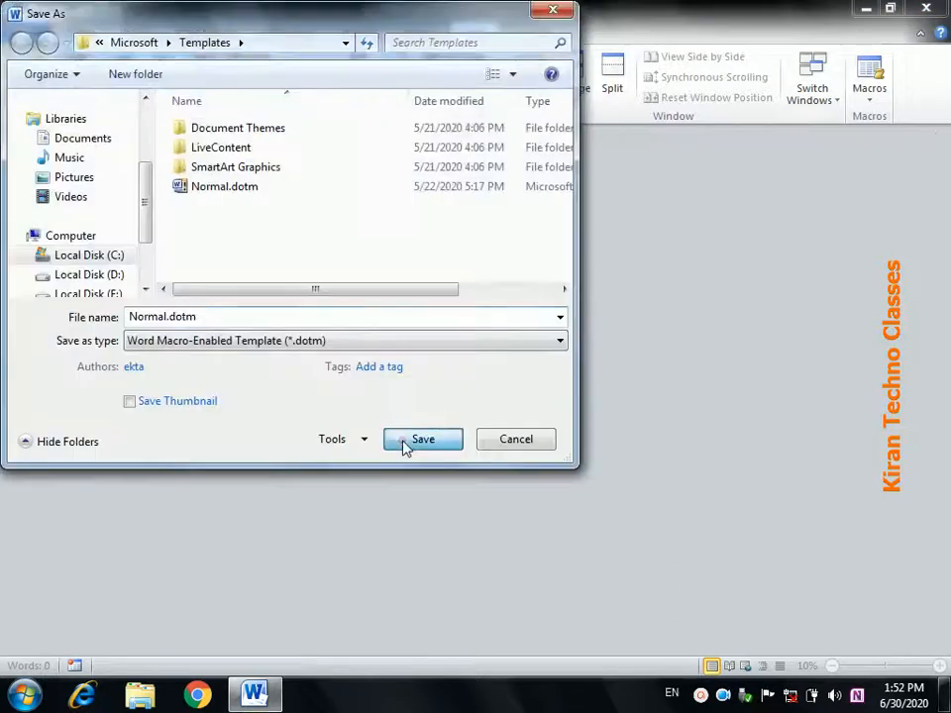
pyautogui.click(432, 414)
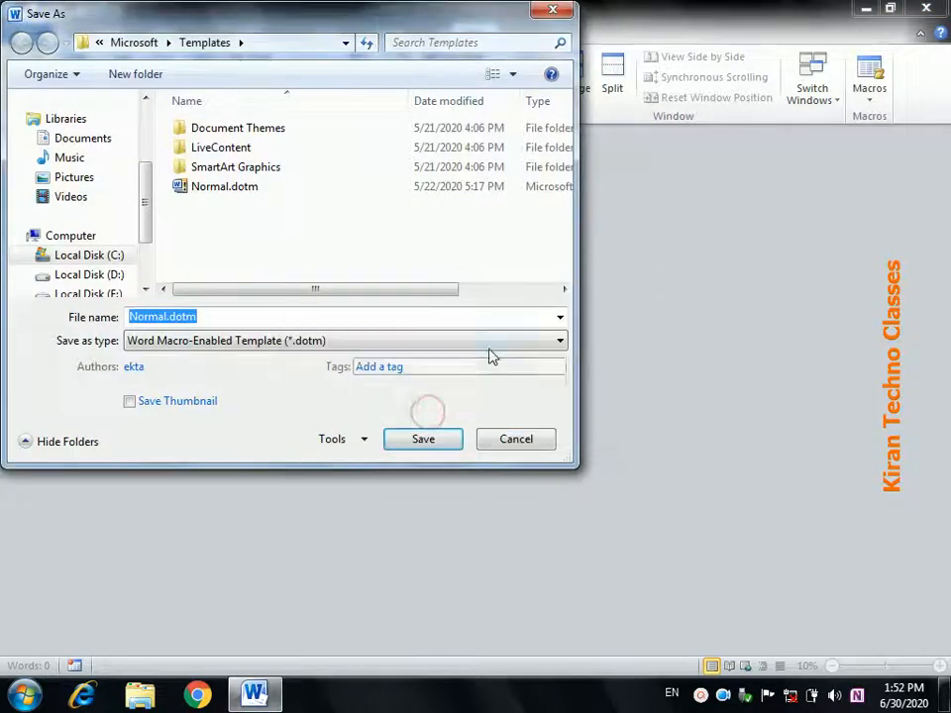
pyautogui.click(510, 439)
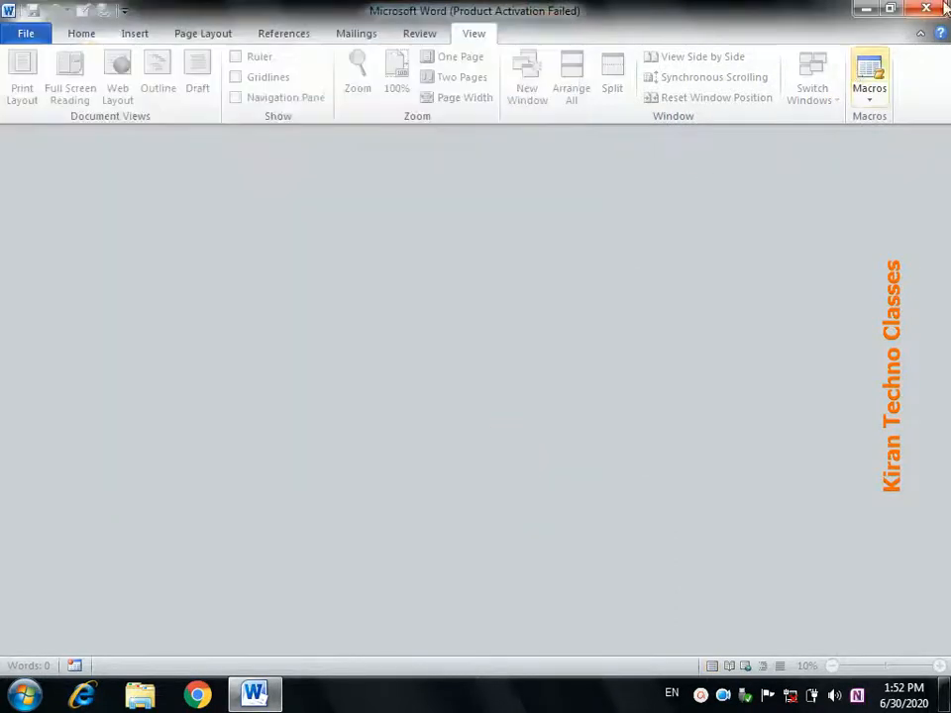
# - Quit Word discarding template changes and reopen Managing Director.docx from the Desktop
pyautogui.click(941, 9)
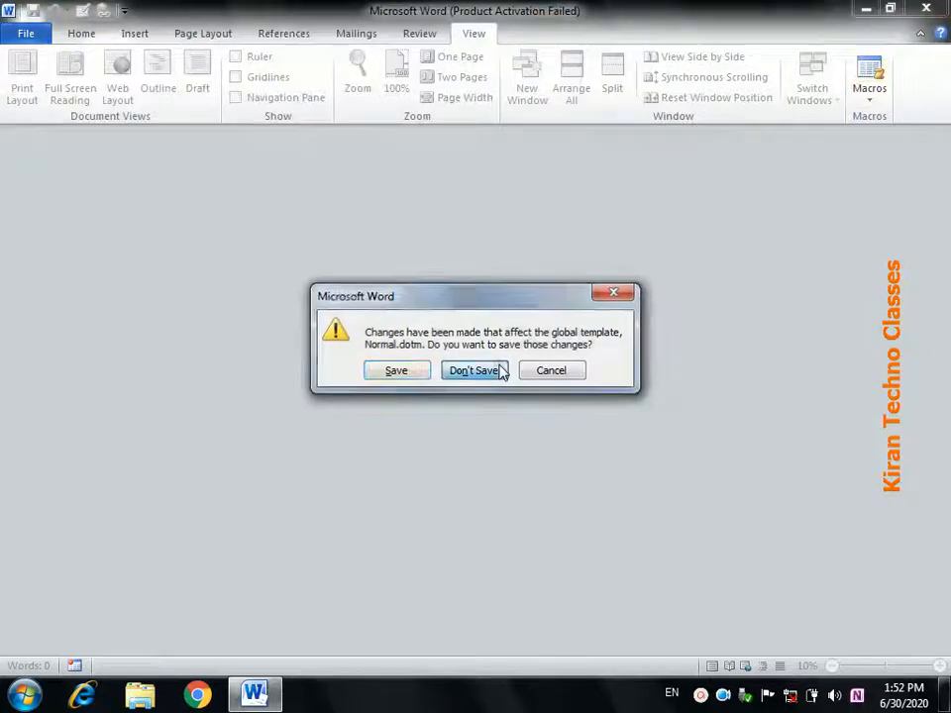
pyautogui.click(496, 371)
pyautogui.doubleClick(121, 438)
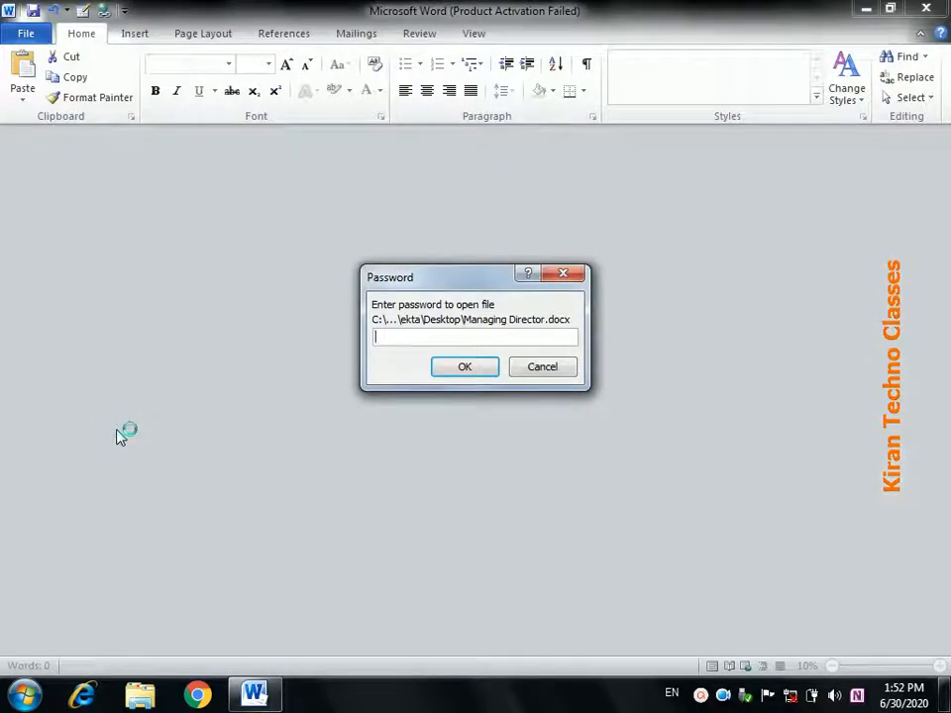
# - Enter the document's password to open Managing Director.docx with its signature blocks showing
pyautogui.write('123')
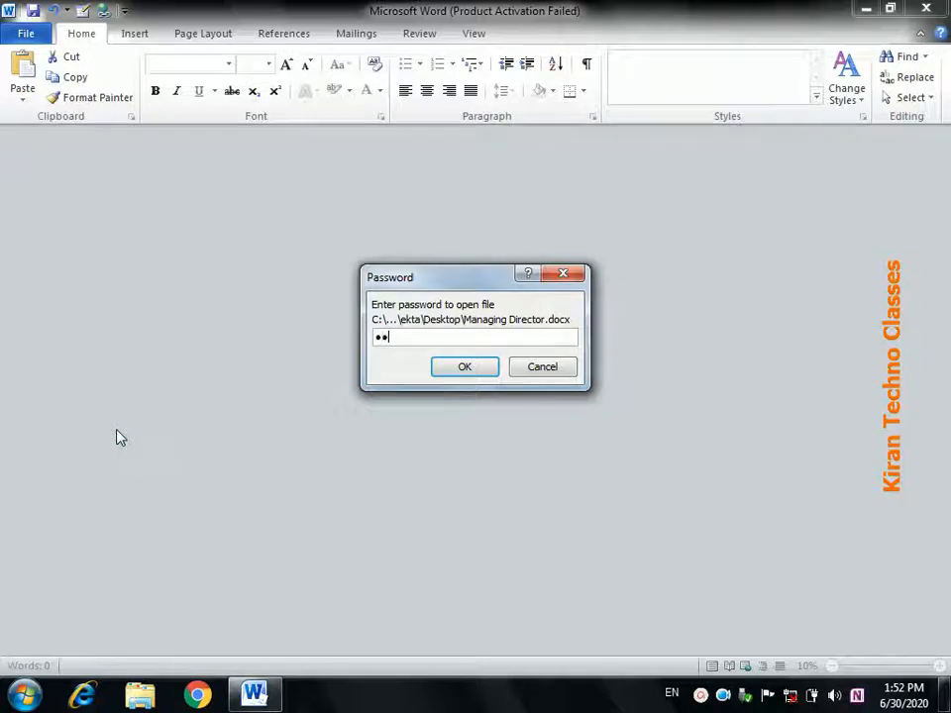
pyautogui.click(459, 376)
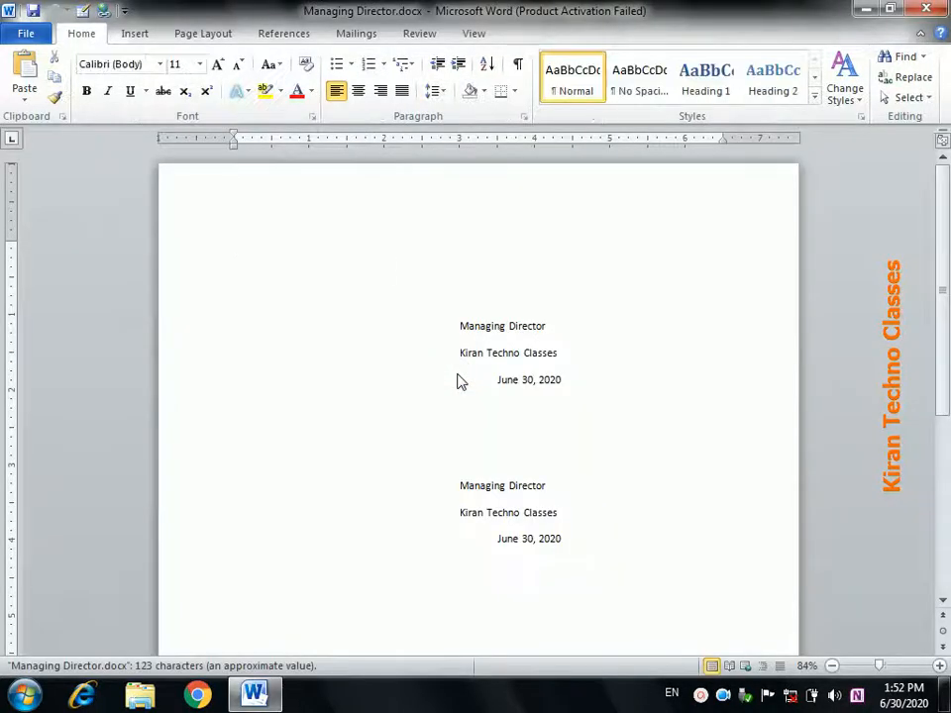
# - Clear the Encrypt with Password setting on Managing Director.docx and save the unprotected file
pyautogui.click(24, 36)
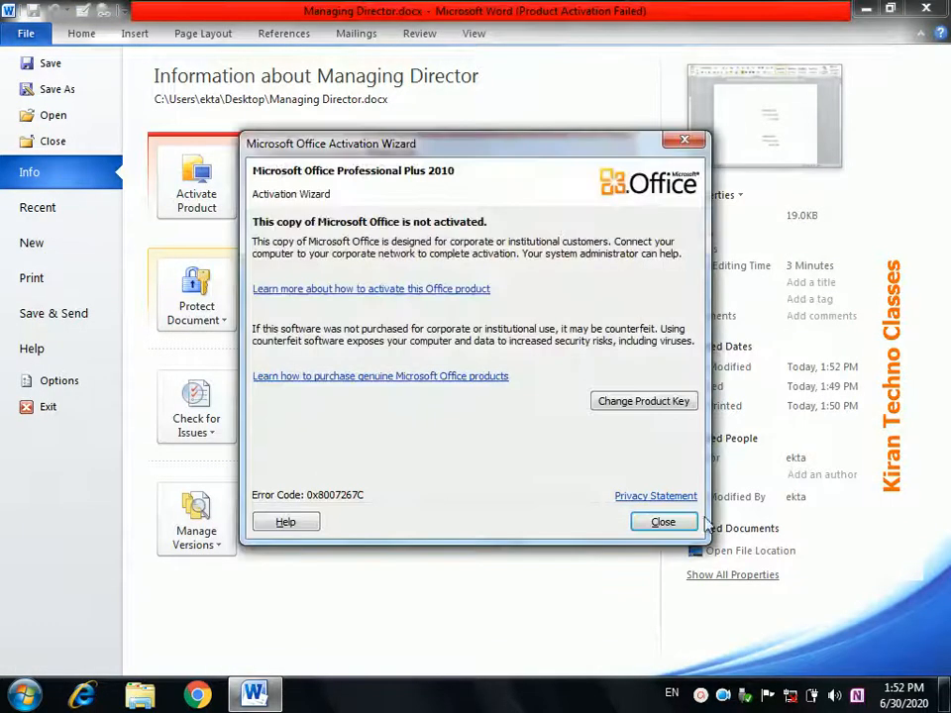
pyautogui.click(681, 522)
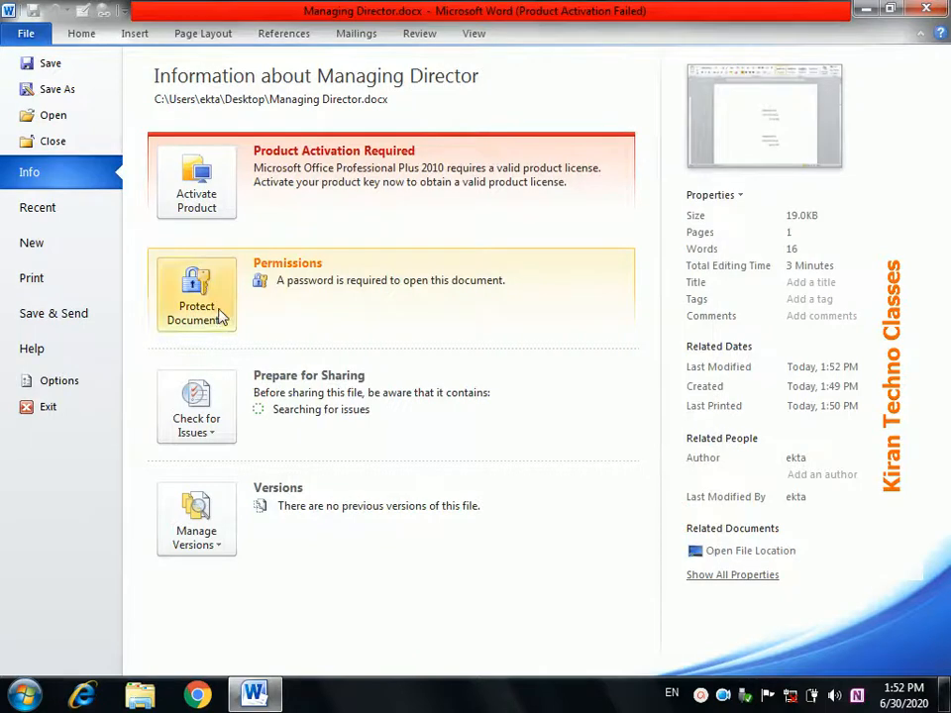
pyautogui.click(221, 315)
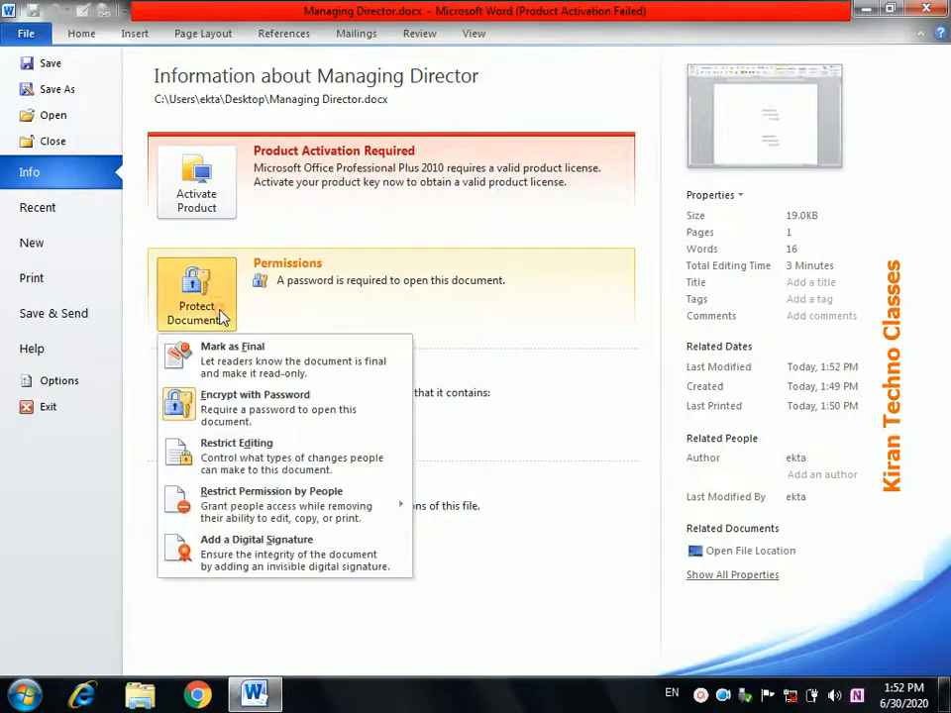
pyautogui.click(255, 414)
pyautogui.write('123')
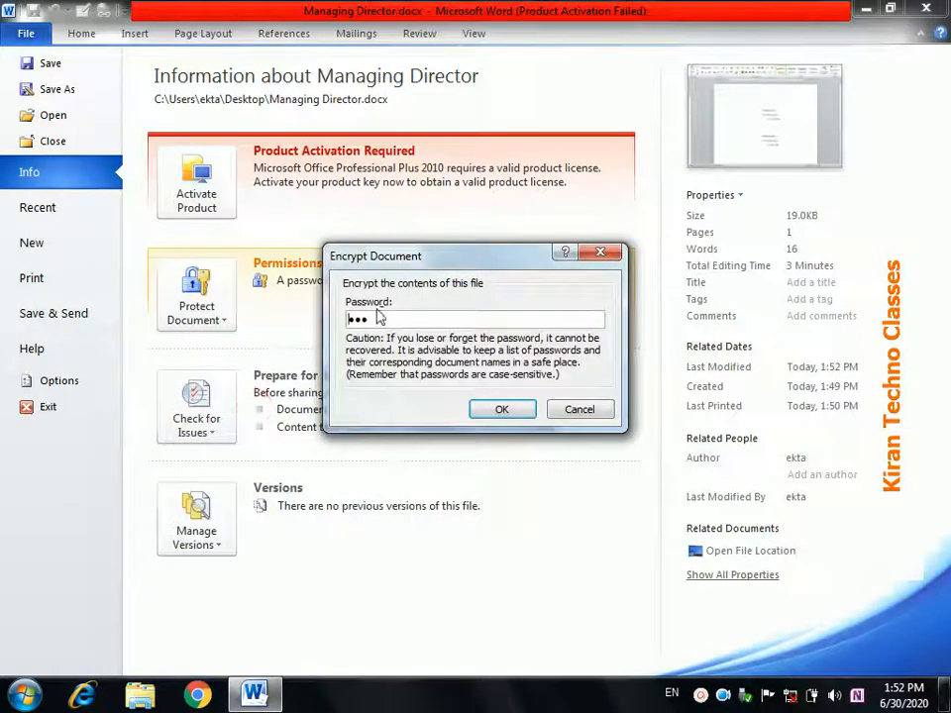
pyautogui.moveTo(371, 319); pyautogui.dragTo(332, 318)
pyautogui.press('BackSpace')
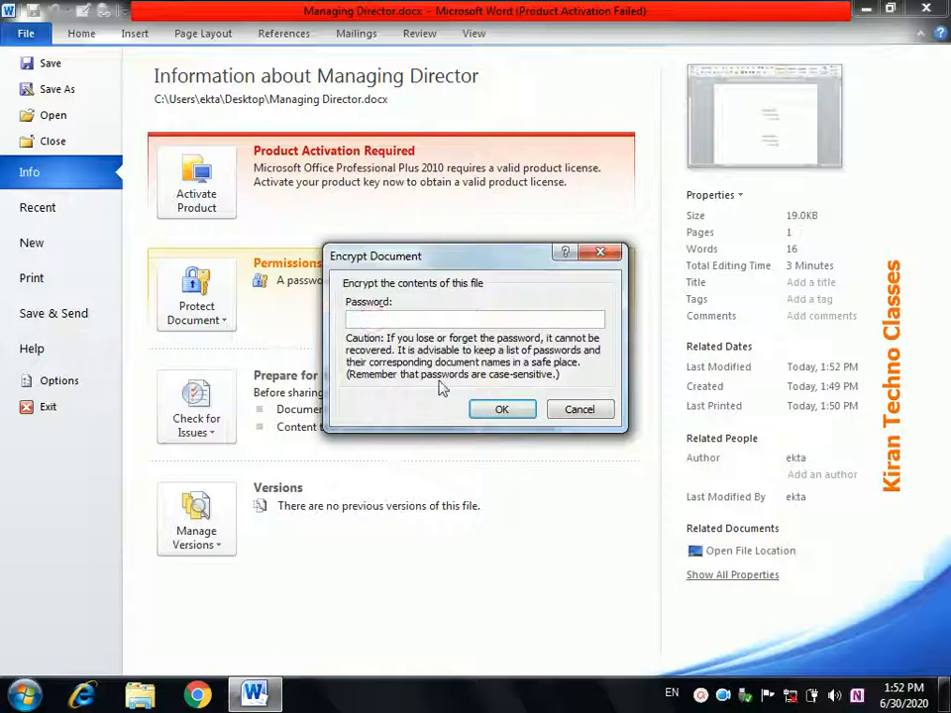
pyautogui.click(500, 409)
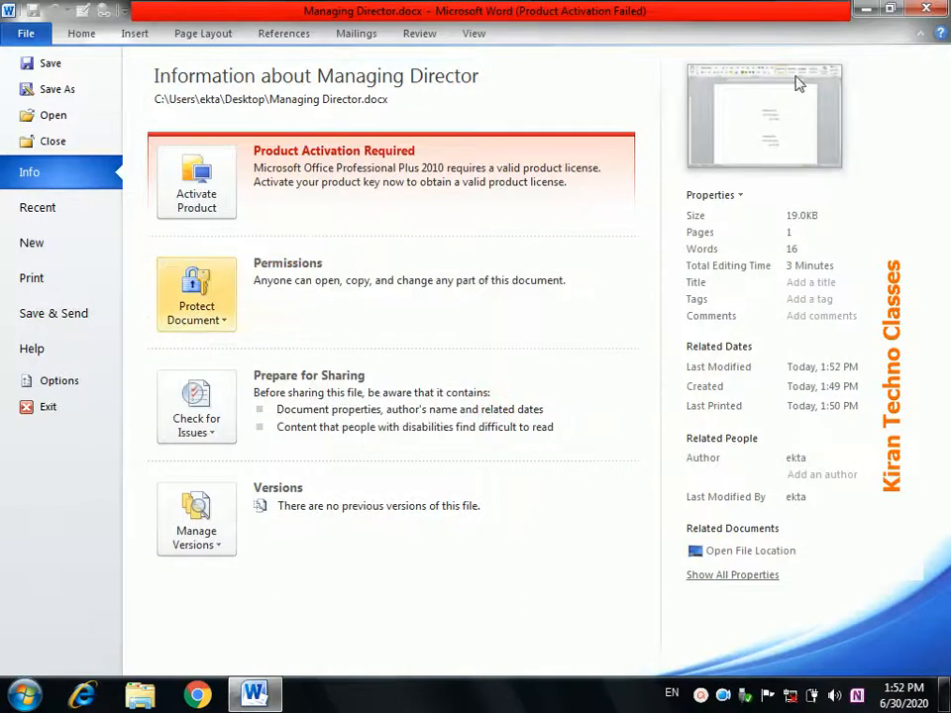
pyautogui.click(55, 66)
# - Close Word, reopen Managing Director.docx from the desktop without a password, and view its Info page
pyautogui.click(922, 11)
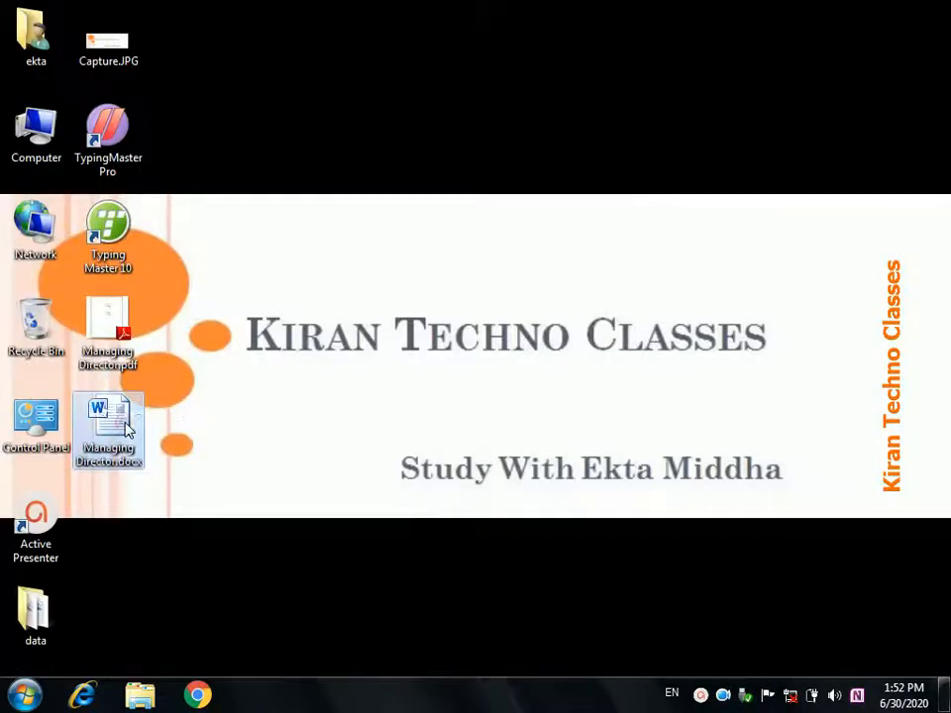
pyautogui.doubleClick(109, 426)
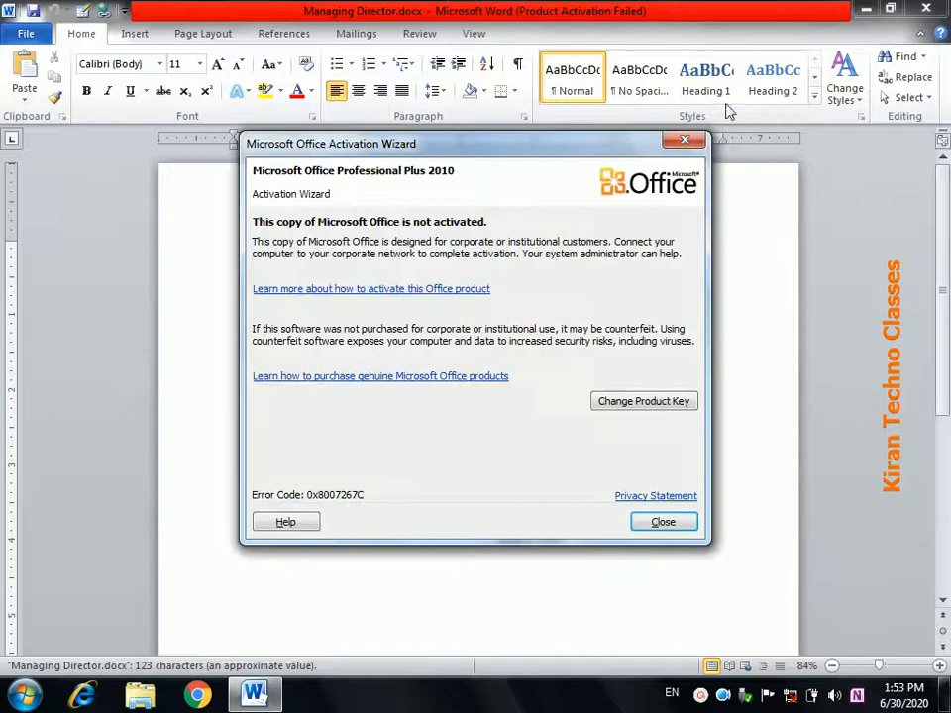
pyautogui.click(684, 140)
pyautogui.click(23, 35)
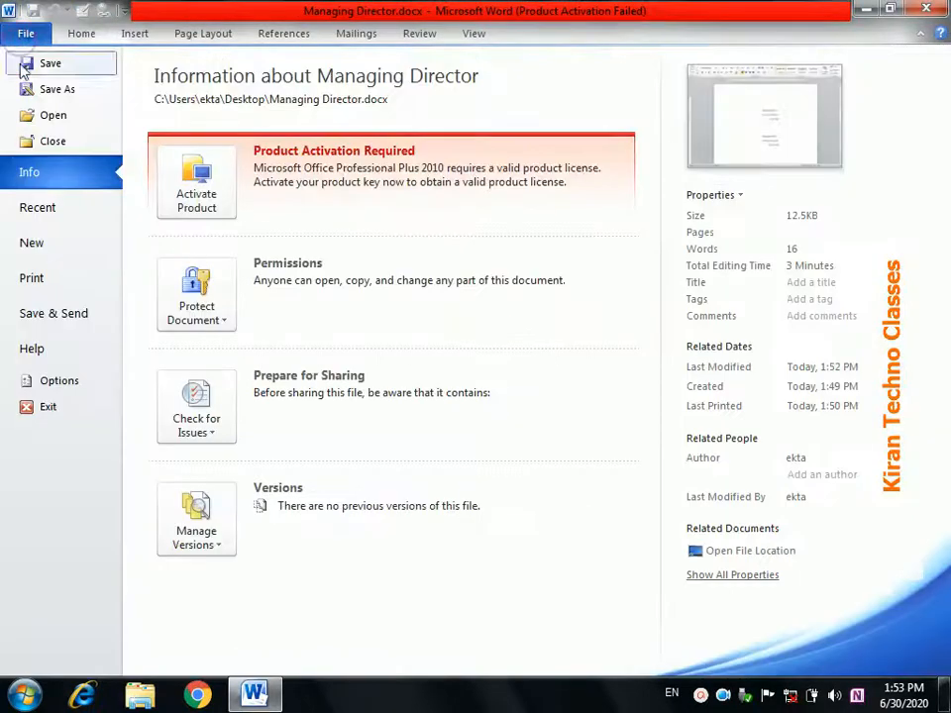
# - Pick Oriel Resume from the Sample templates and create a new Document1 from it
pyautogui.click(37, 244)
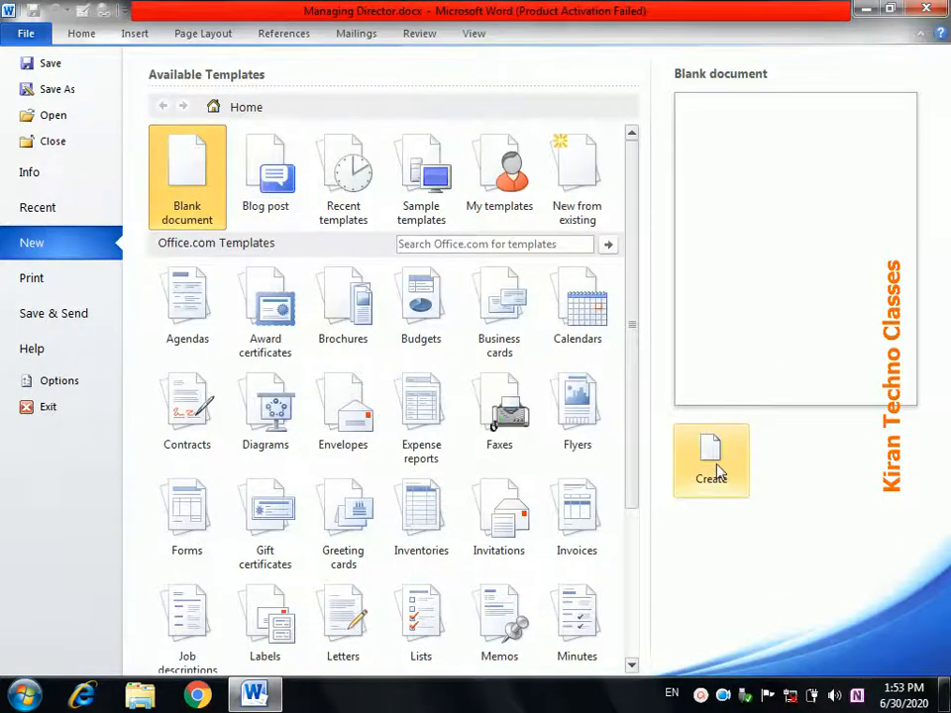
pyautogui.click(424, 176)
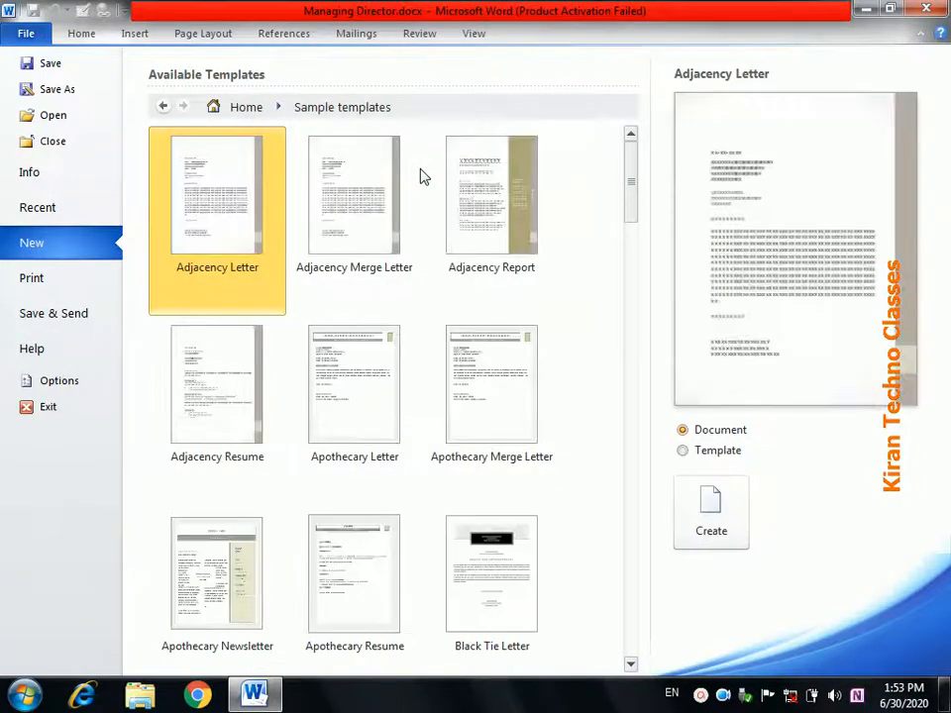
pyautogui.moveTo(634, 208); pyautogui.dragTo(641, 266)
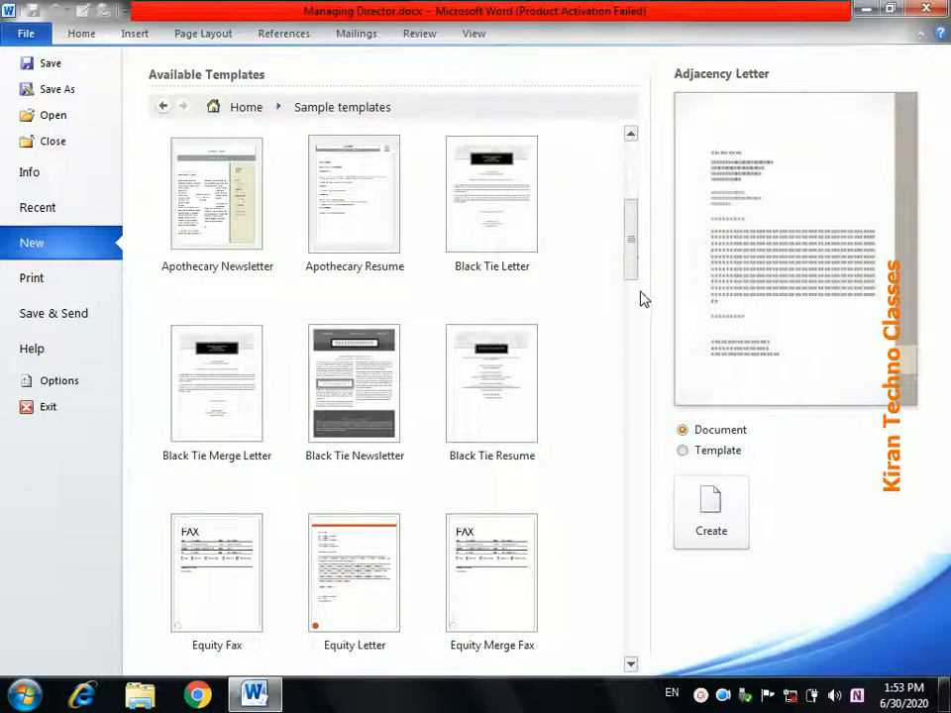
pyautogui.moveTo(632, 276); pyautogui.dragTo(618, 539)
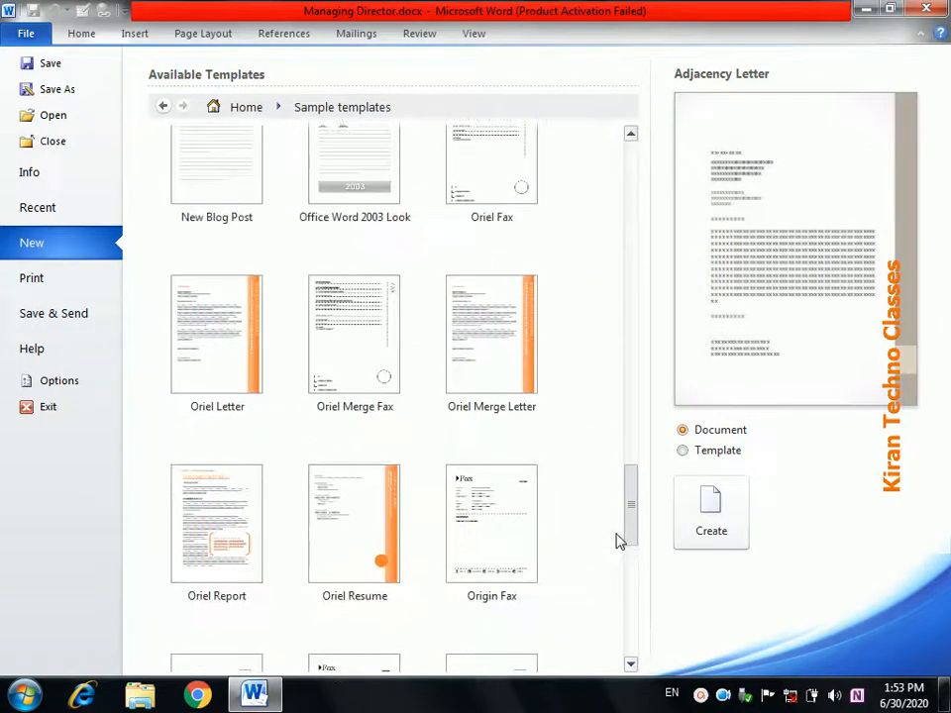
pyautogui.click(357, 518)
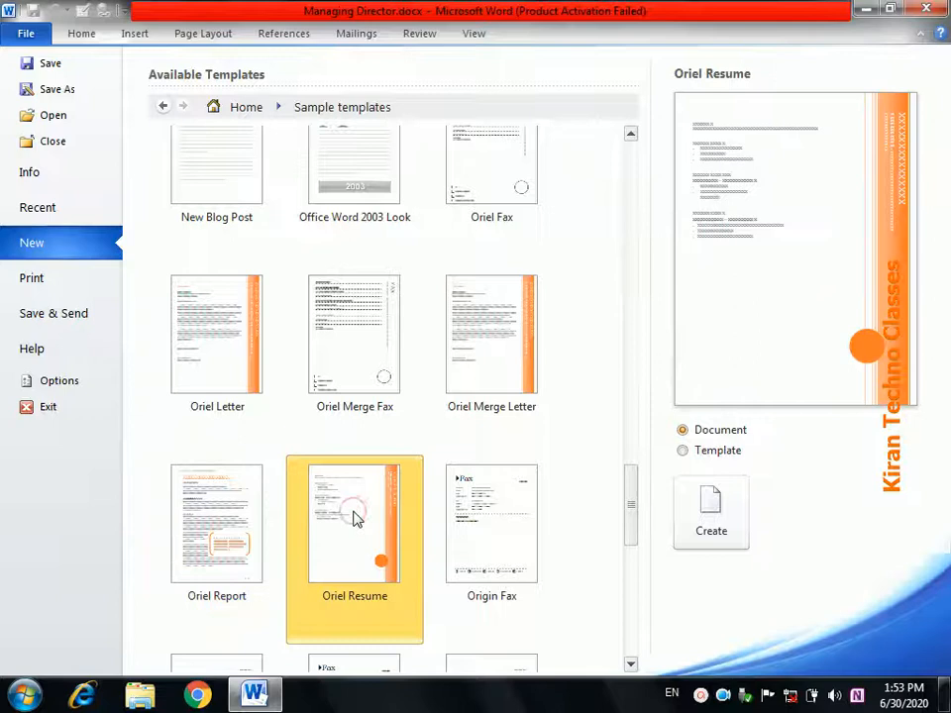
pyautogui.click(710, 530)
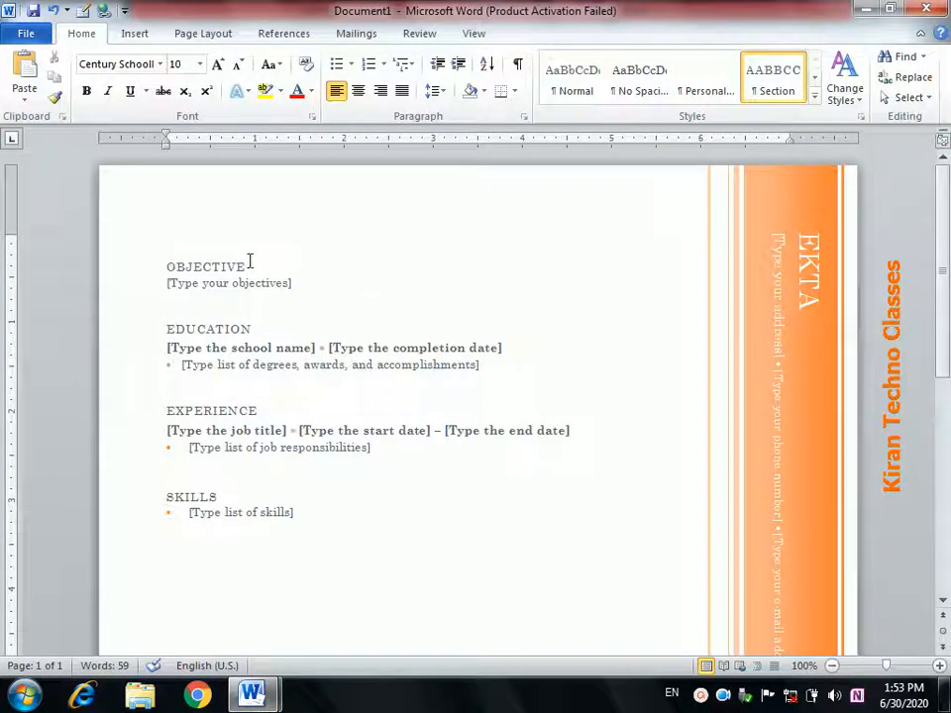
# - Select the degrees and job title placeholders, then place the cursor below SKILLS
pyautogui.click(267, 366)
pyautogui.click(260, 430)
pyautogui.click(219, 535)
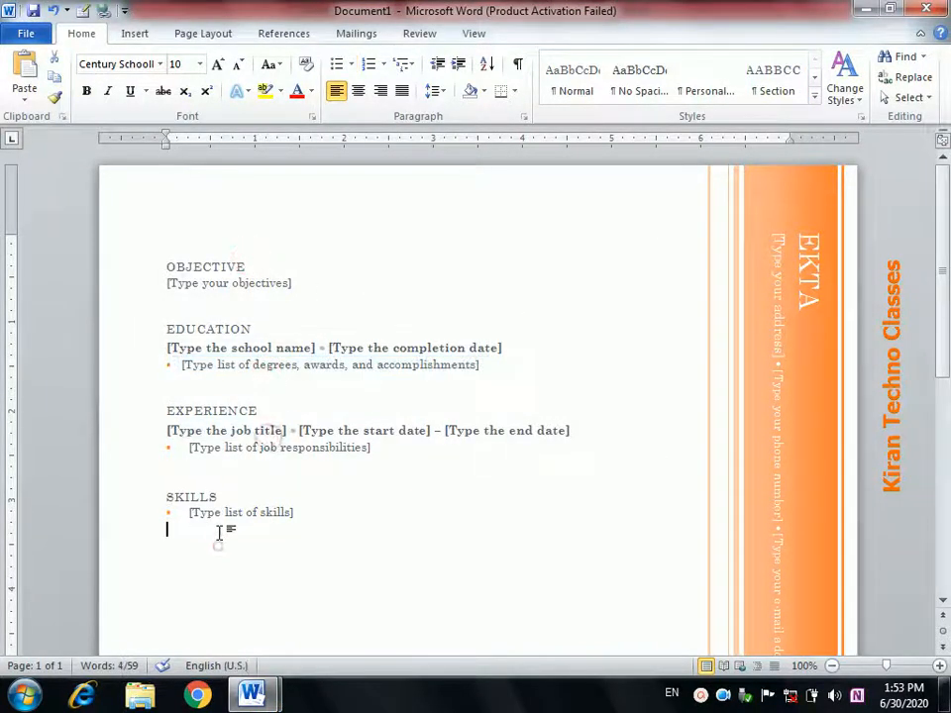